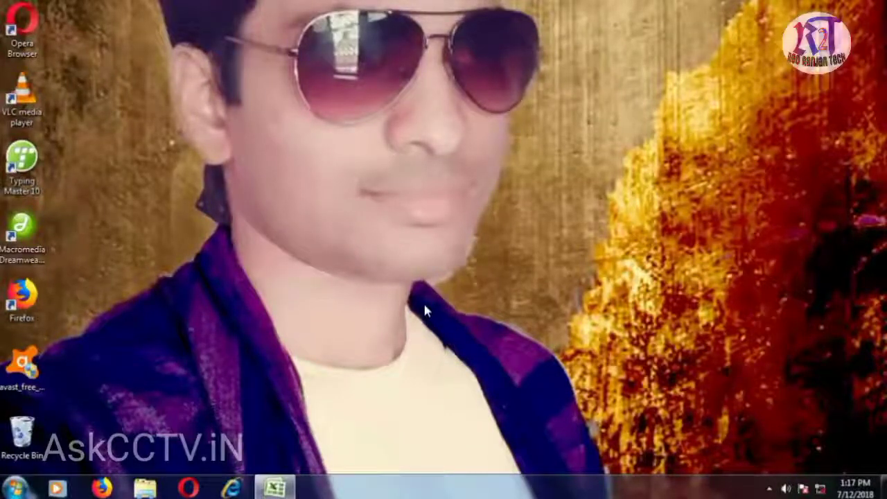
# - Restore the Excel workbook with the Date, Time and Scientific column headers from the taskbar
pyautogui.click(273, 487)
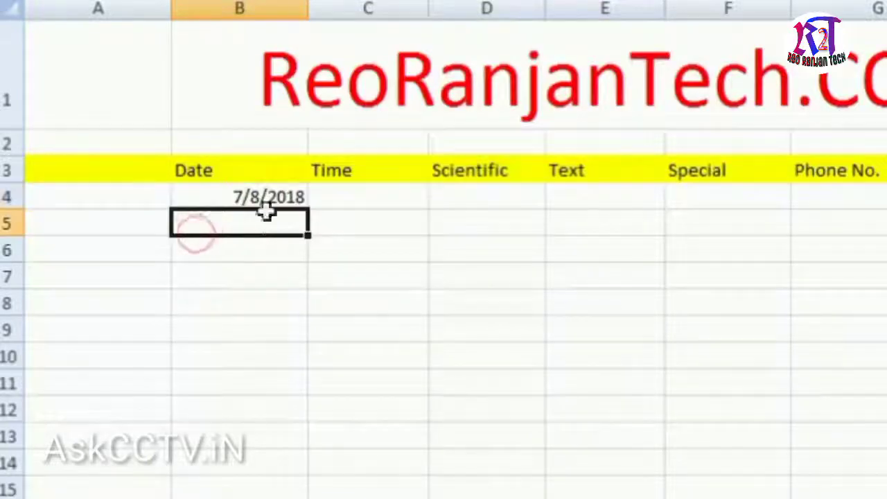
# - Give cell B4 the long date type 'Wednesday, March 14, 2001' via More Number Formats
pyautogui.click(213, 205)
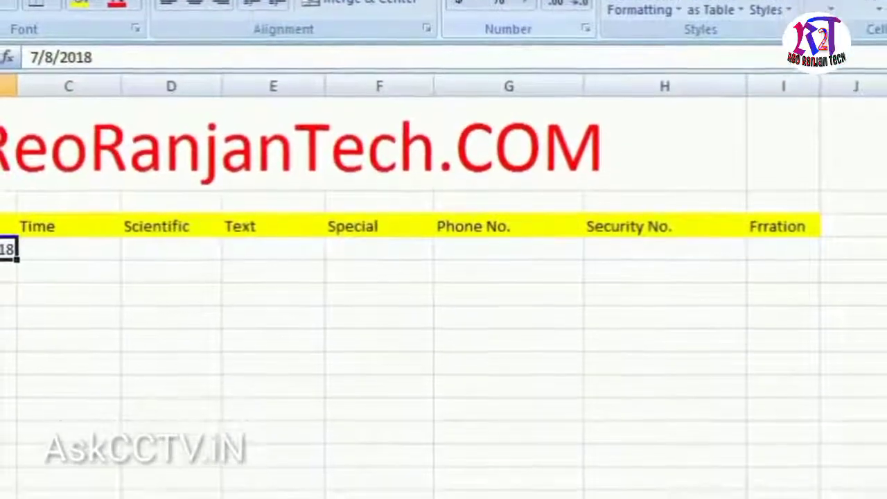
pyautogui.click(566, 6)
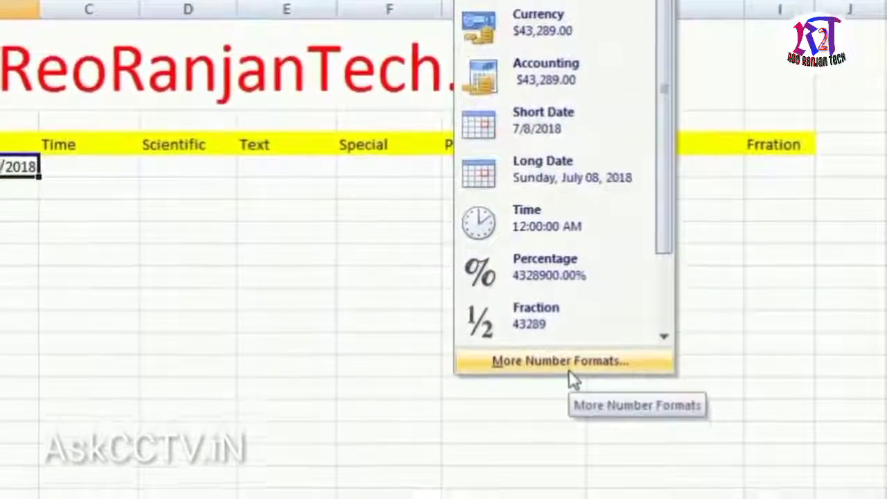
pyautogui.click(572, 346)
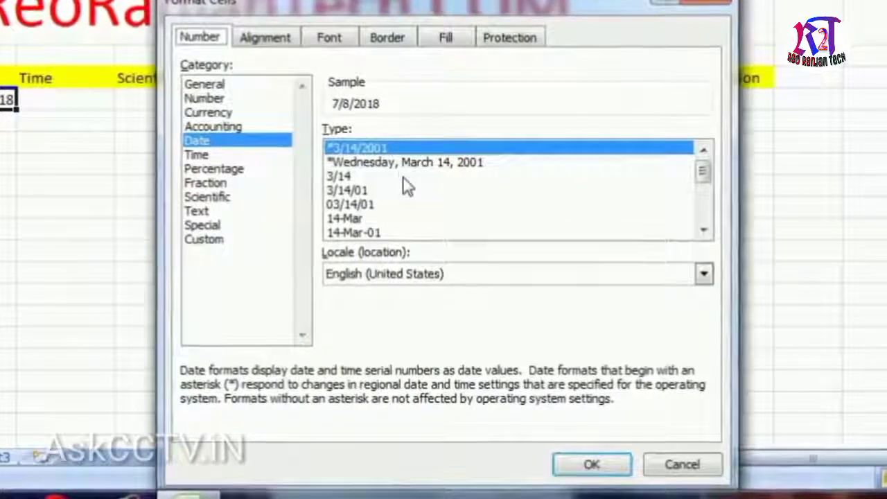
pyautogui.click(402, 165)
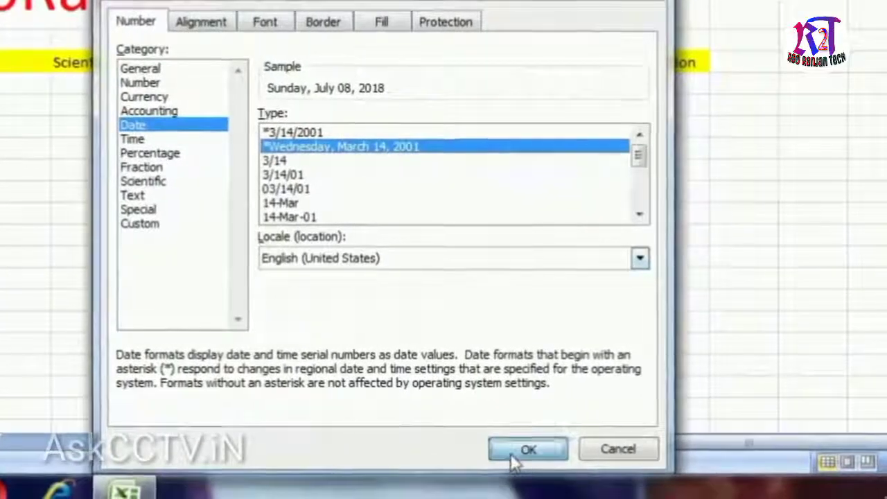
pyautogui.click(521, 454)
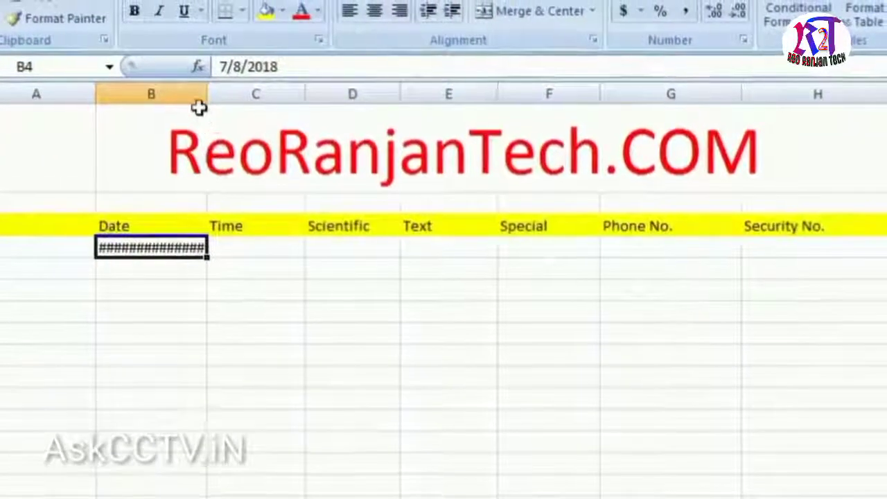
# - Drag column B's border to about 16.71 so 'Sunday, July 08, 2018' displays fully
pyautogui.moveTo(198, 99)
pyautogui.mouseDown()
pyautogui.moveTo(196, 112)
pyautogui.moveTo(212, 115)
pyautogui.mouseUp()
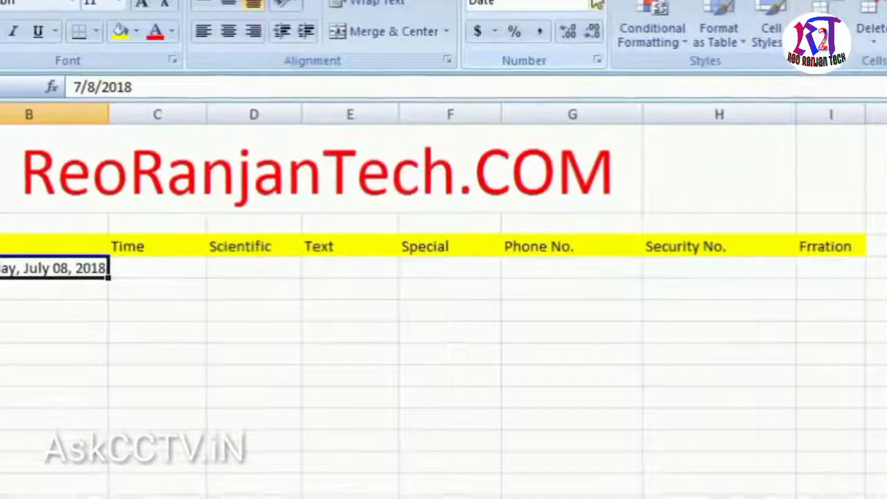
# - Open Format Cells for B4 via More Number Formats and scroll through the Date types
pyautogui.click(594, 21)
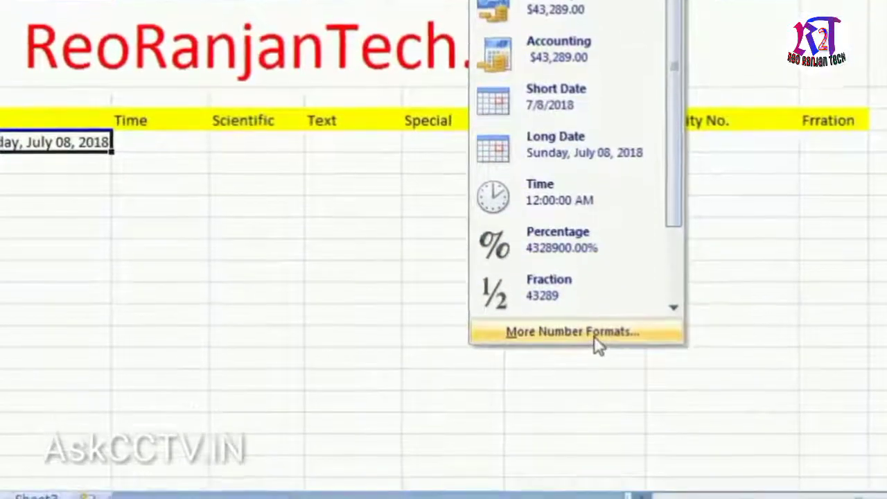
pyautogui.click(594, 335)
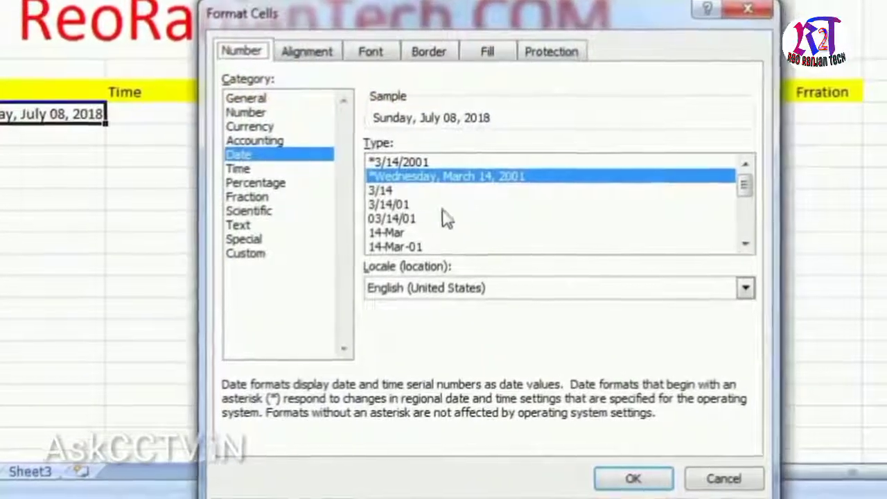
pyautogui.scroll(-3, 409, 212)
pyautogui.scroll(-1, 407, 208)
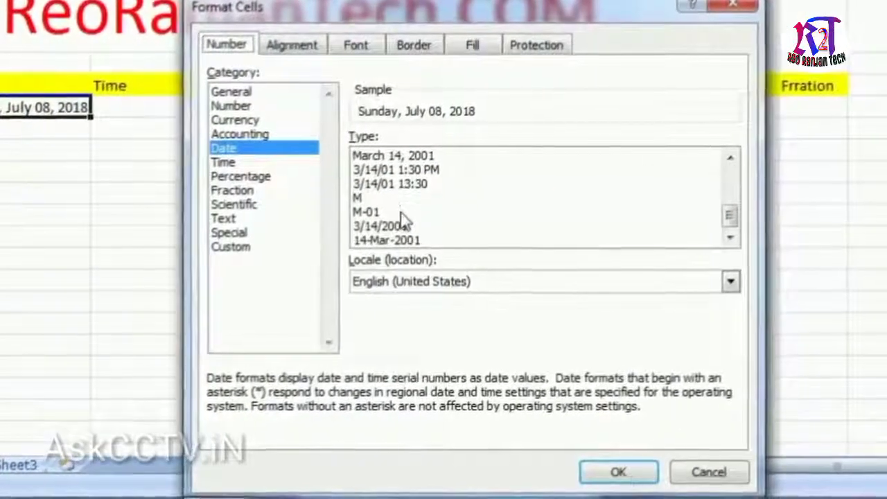
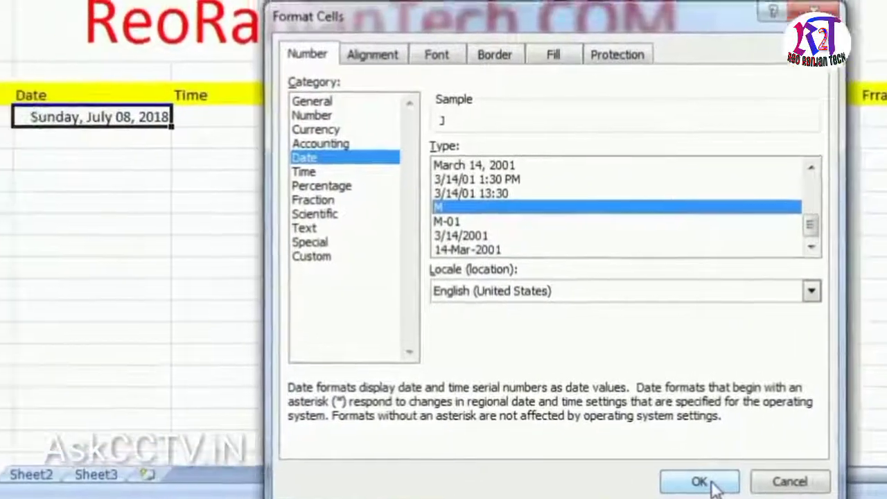
# - Apply the single-letter month date type M to B4 so it shows 'J'
pyautogui.click(634, 464)
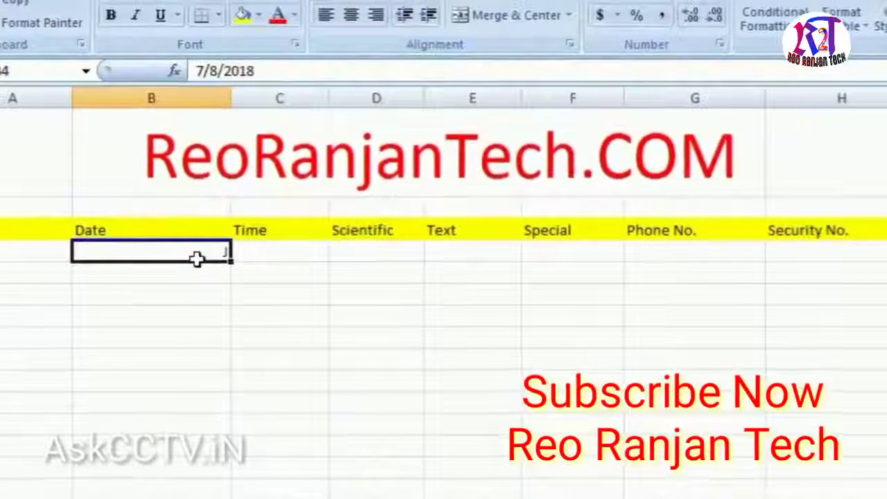
# - Fill the date in B4 down through B10
pyautogui.click(208, 262)
pyautogui.click(201, 262)
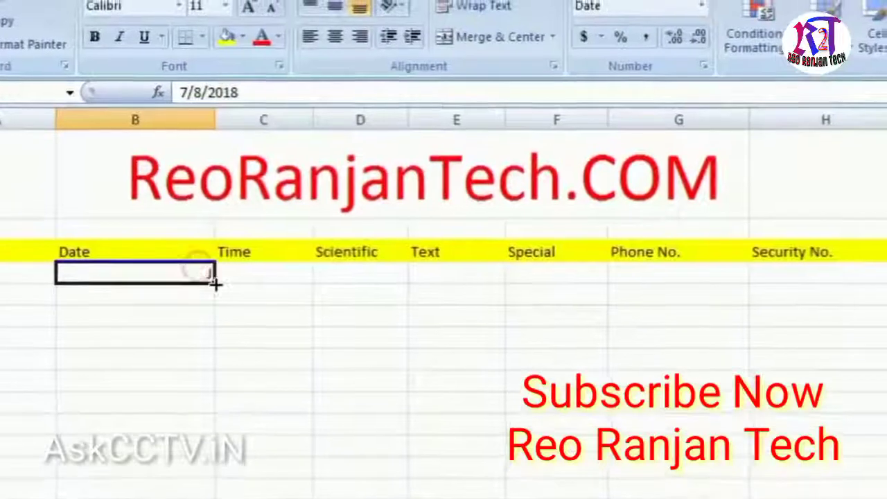
pyautogui.moveTo(206, 294); pyautogui.dragTo(195, 465)
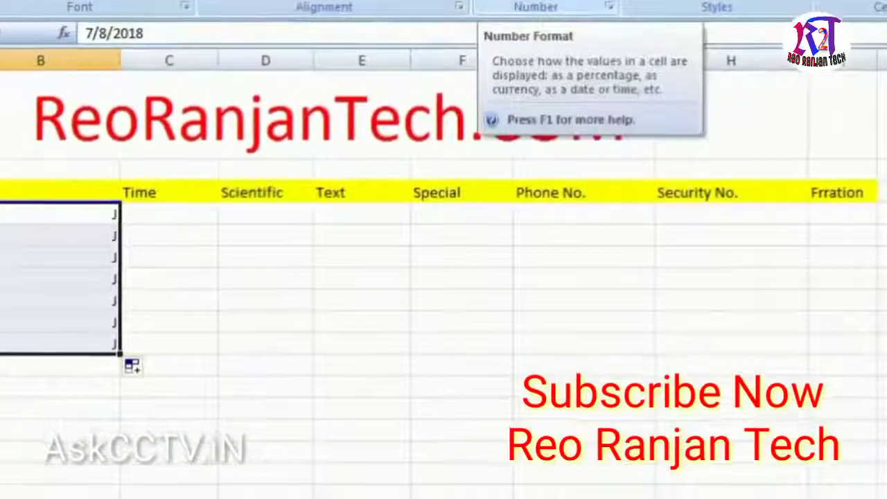
# - Format the dates with the Mar-01 month-year date type, showing Jul-18
pyautogui.click(648, 17)
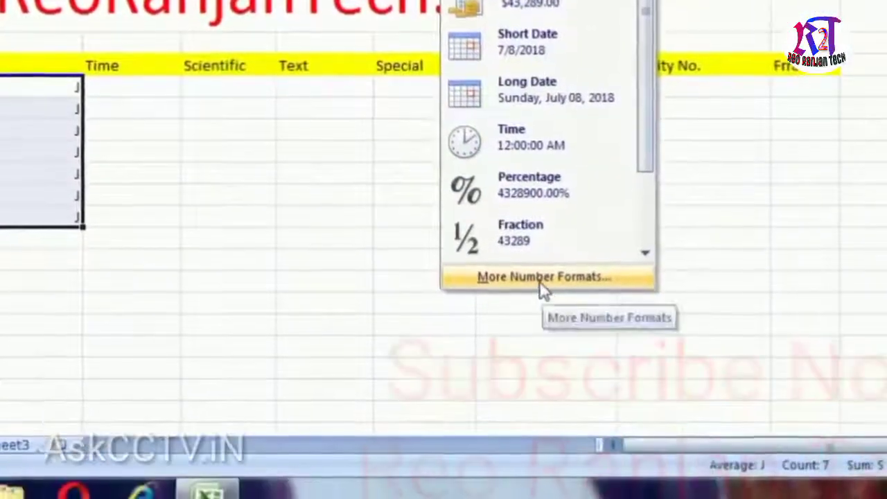
pyautogui.click(543, 279)
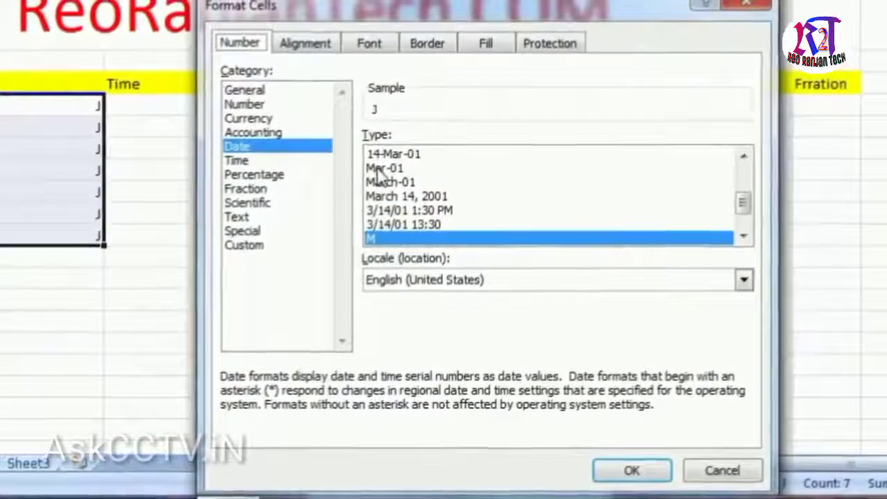
pyautogui.click(639, 479)
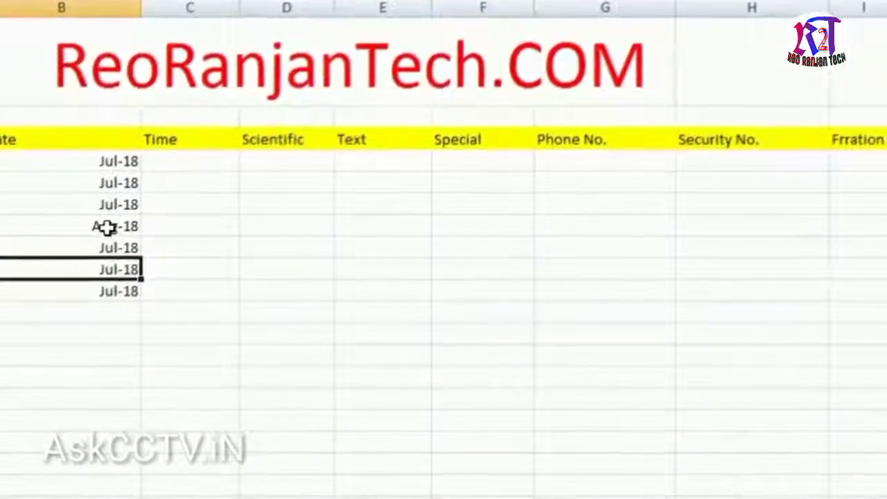
# - Apply the 14-Mar-2001 date type to B4:B10, showing 8-Jul-2018 onward
pyautogui.moveTo(66, 157)
pyautogui.mouseDown()
pyautogui.moveTo(76, 197)
pyautogui.moveTo(63, 274)
pyautogui.mouseUp()
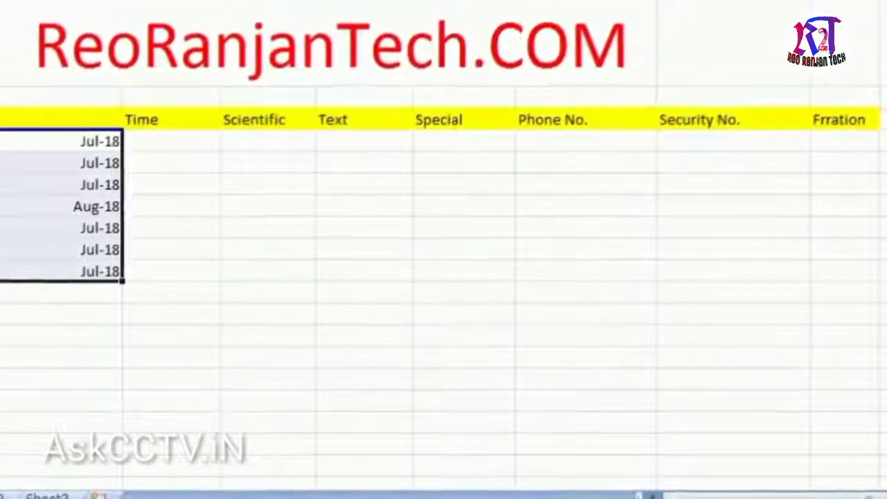
pyautogui.click(555, 1)
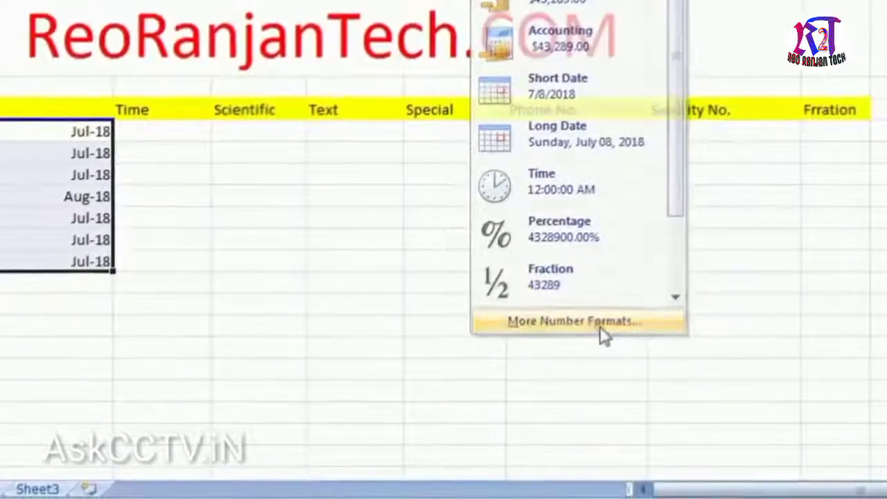
pyautogui.click(603, 327)
pyautogui.scroll(-3, 392, 230)
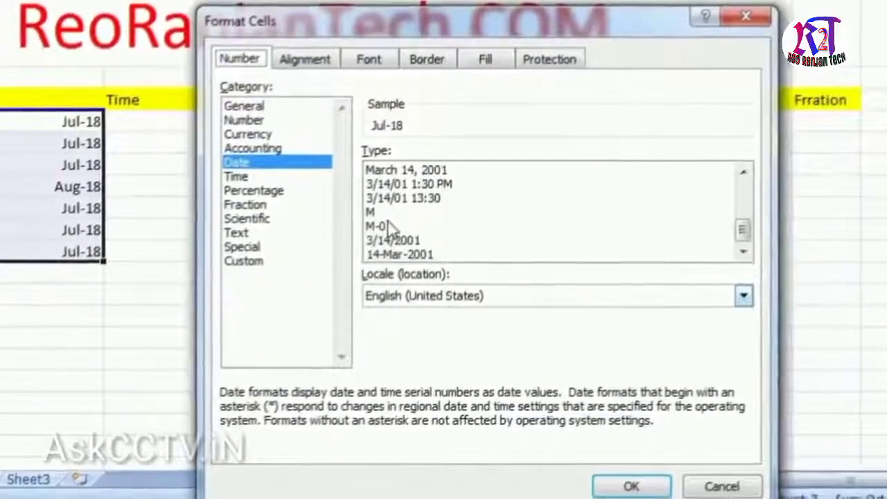
pyautogui.click(406, 250)
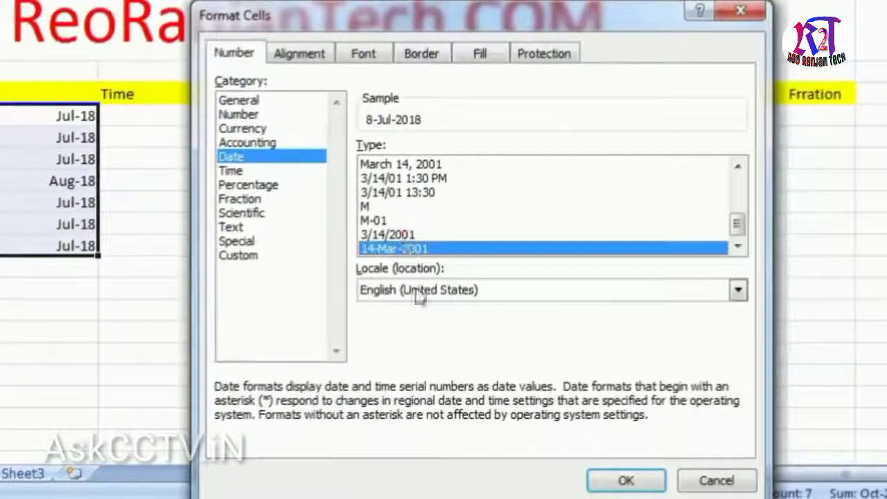
pyautogui.click(621, 481)
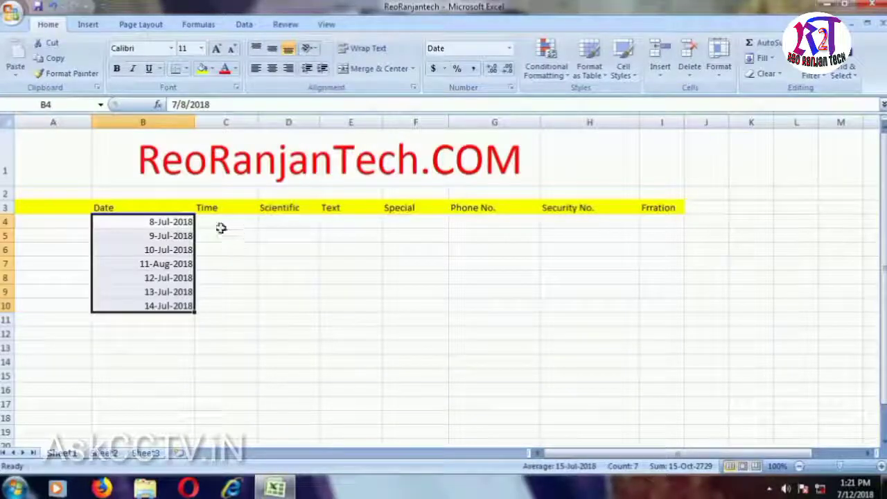
pyautogui.click(220, 221)
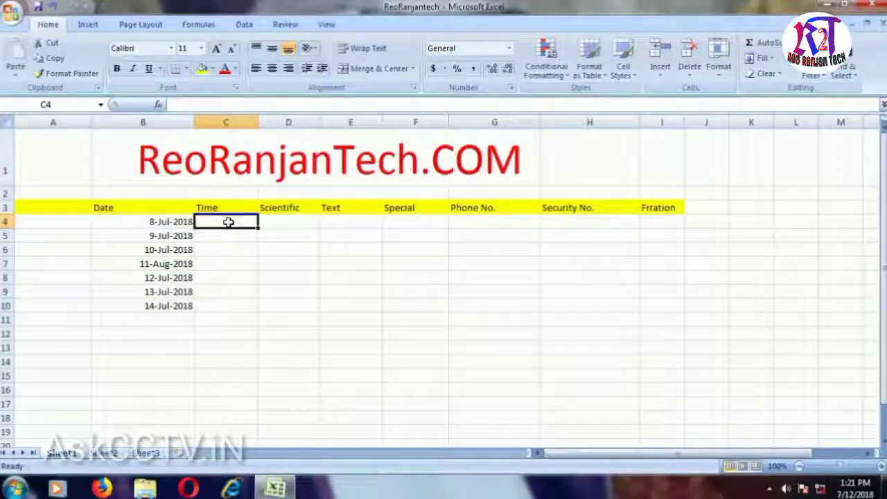
# - Enter 7:12:23 in C4 and fill it down to C10, ending at 13:12:23
pyautogui.write('7')
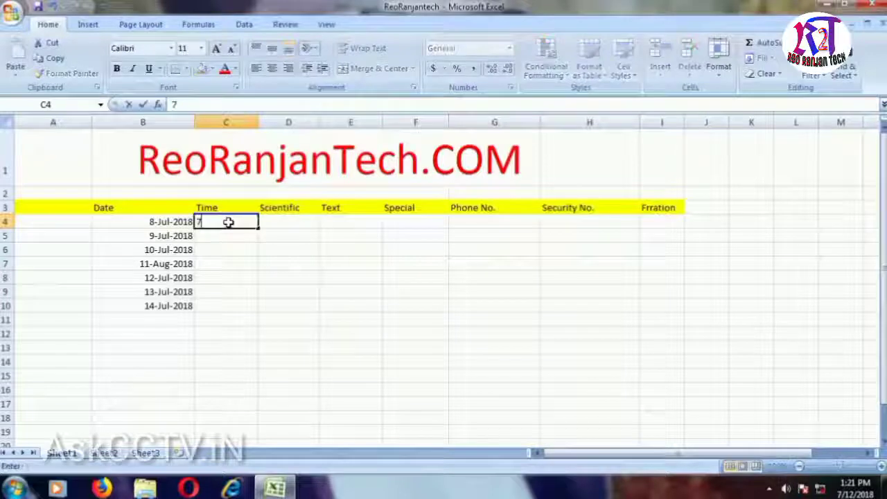
pyautogui.write(':12:23')
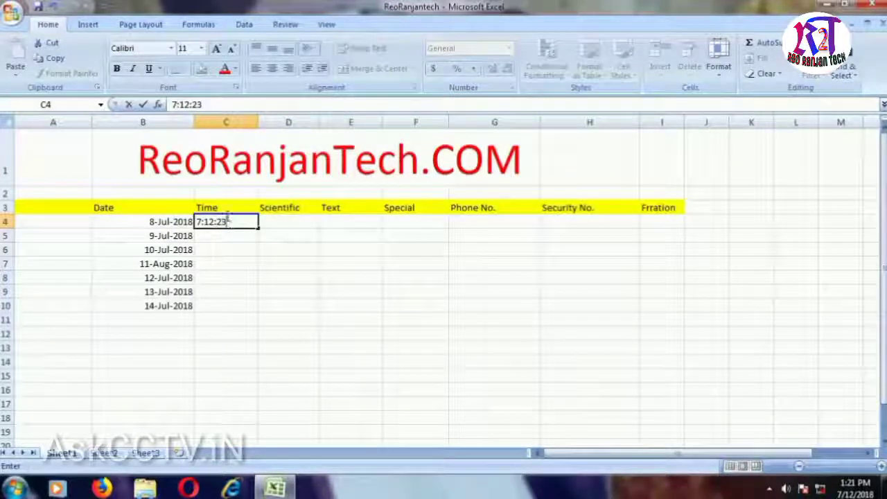
pyautogui.hotkey('ctrl', 'Return')
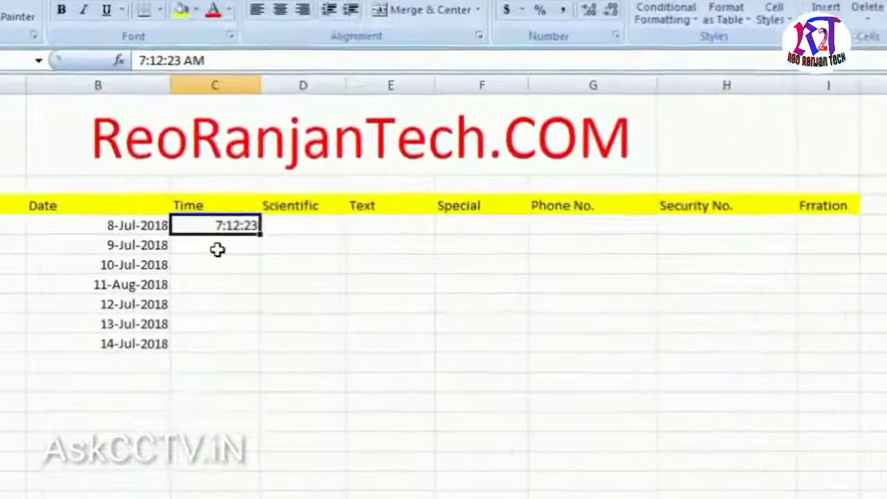
pyautogui.click(221, 237)
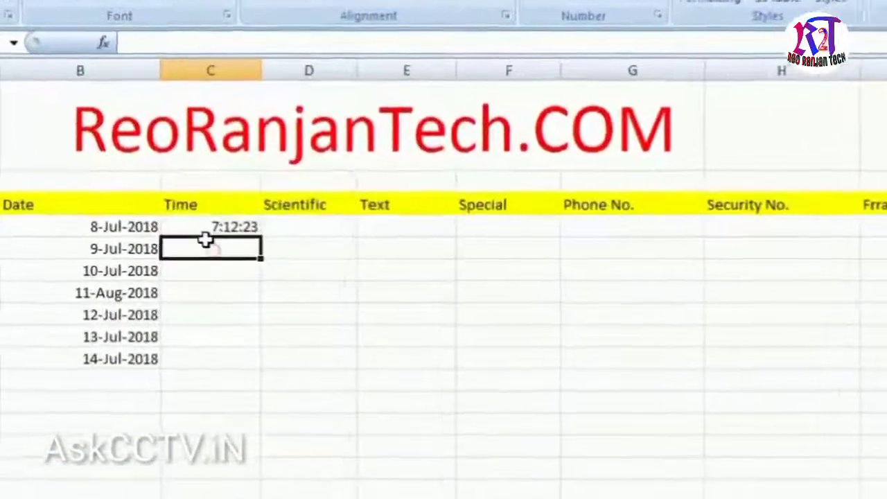
pyautogui.click(194, 228)
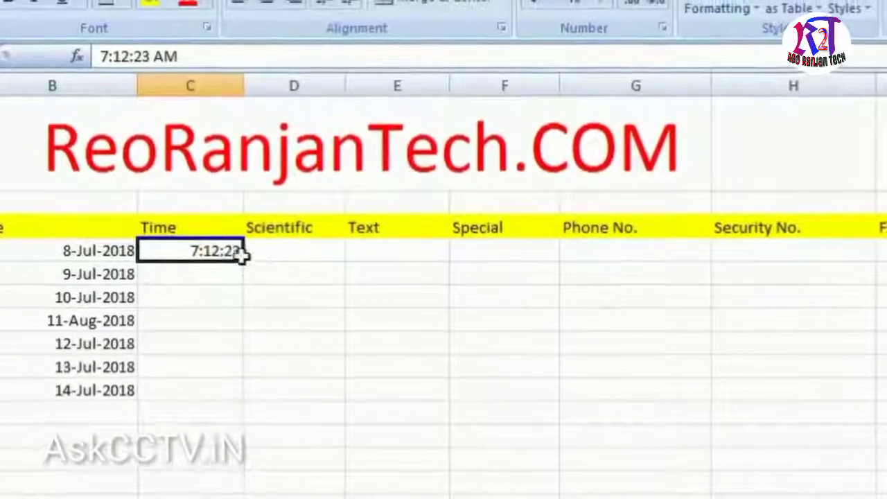
pyautogui.moveTo(241, 255)
pyautogui.mouseDown()
pyautogui.moveTo(209, 363)
pyautogui.moveTo(218, 450)
pyautogui.mouseUp()
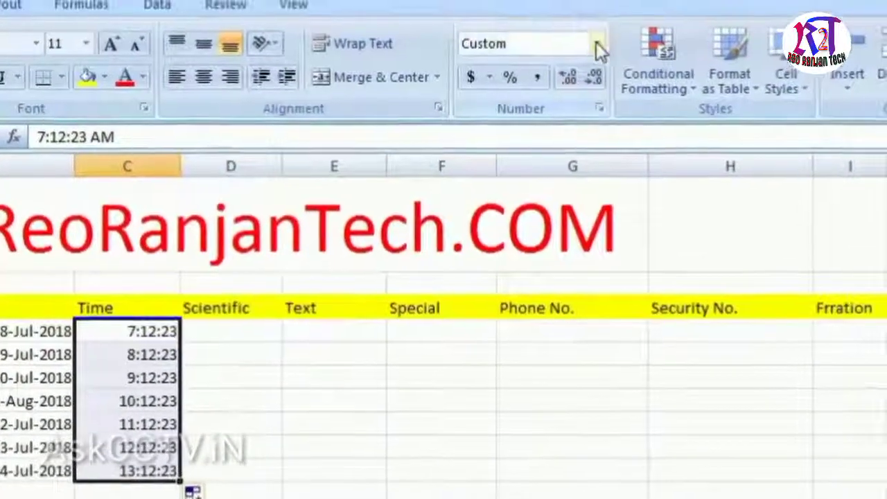
# - Format C4:C10 with the 1:30 PM time type, showing 7:12 AM to 1:12 PM
pyautogui.click(598, 46)
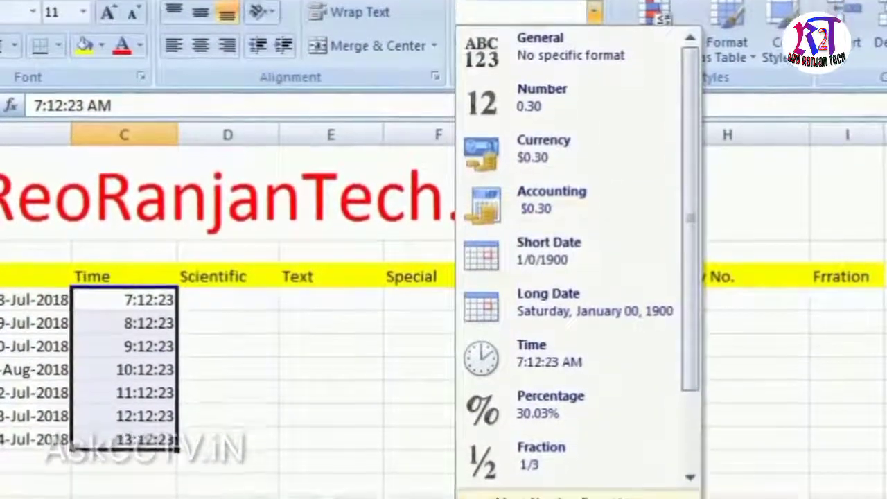
pyautogui.click(582, 496)
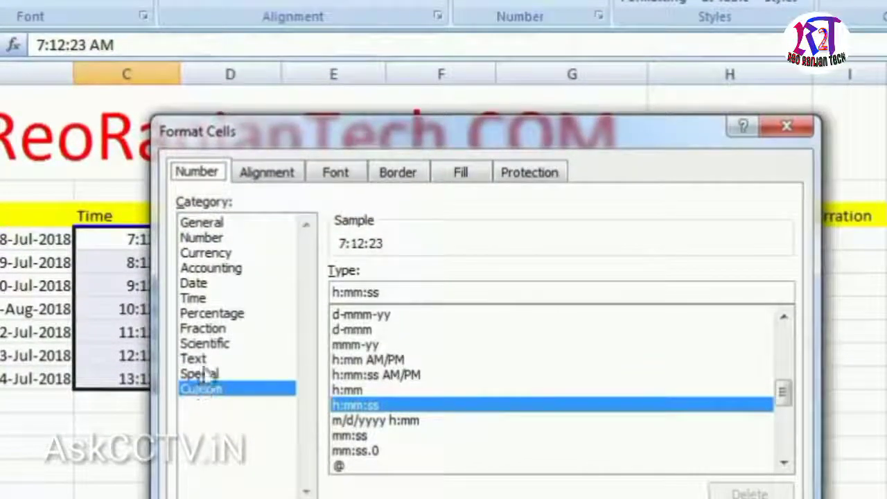
pyautogui.click(194, 298)
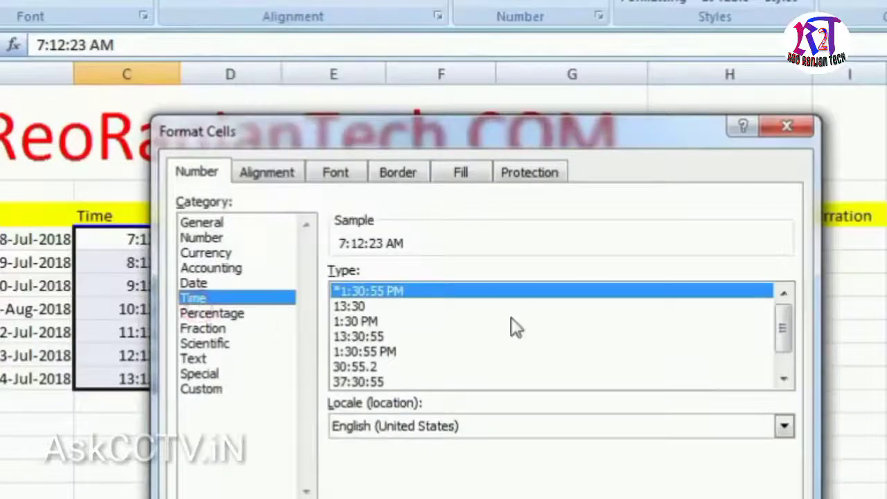
pyautogui.click(379, 350)
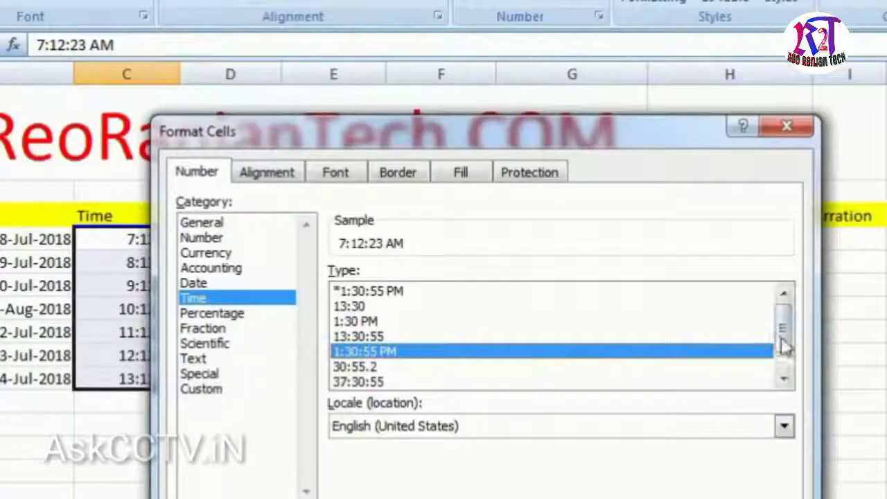
pyautogui.moveTo(782, 339); pyautogui.dragTo(783, 367)
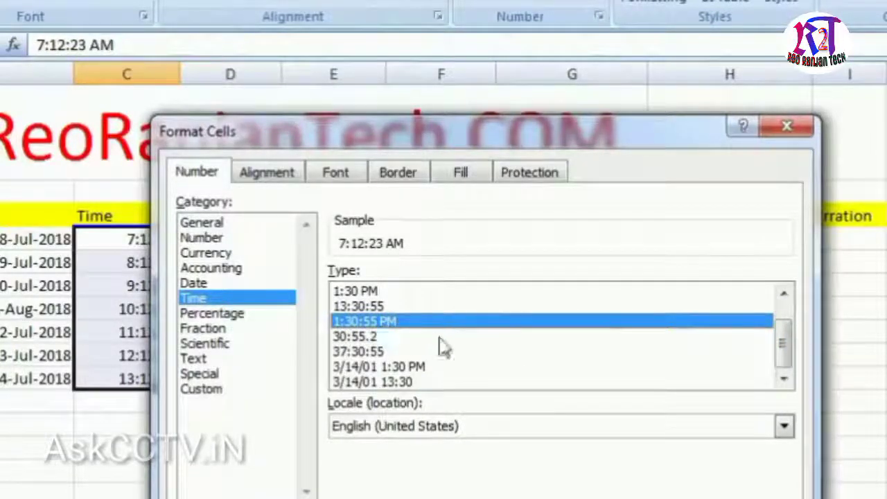
pyautogui.scroll(1, 399, 339)
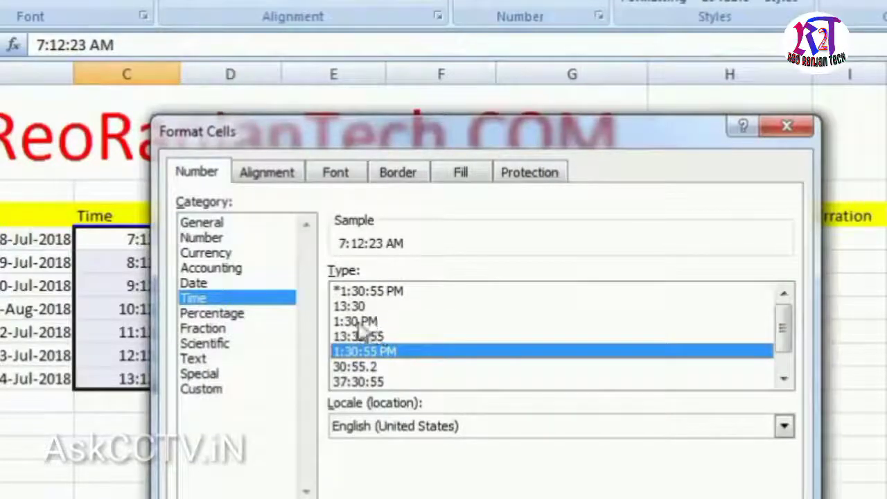
pyautogui.click(362, 321)
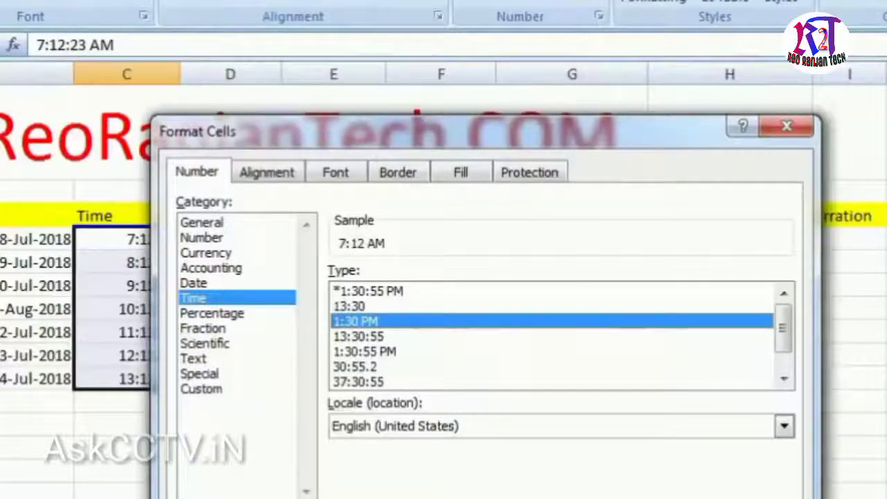
pyautogui.press('Return')
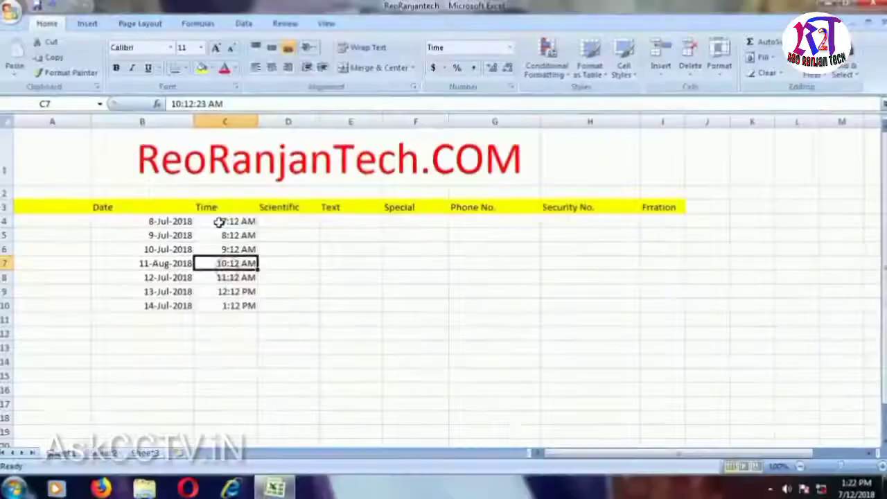
pyautogui.moveTo(220, 217); pyautogui.dragTo(239, 303)
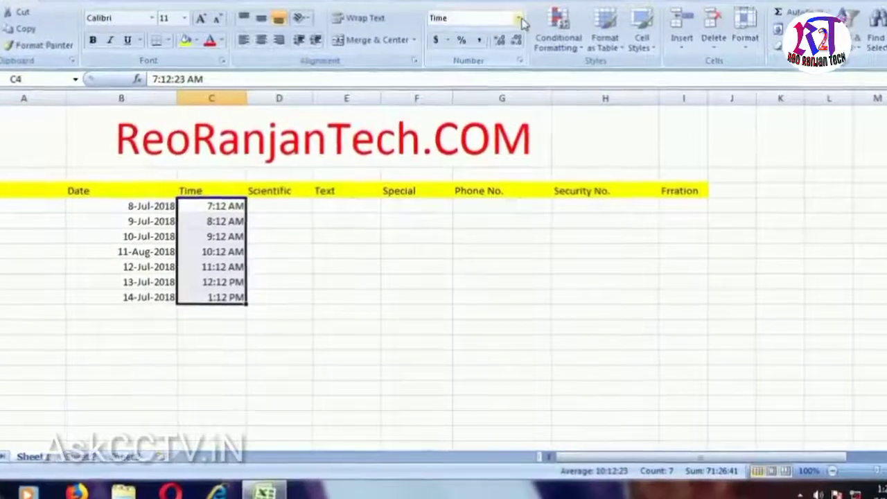
# - Apply the 24-hour 13:30 time type to the Time column
pyautogui.click(522, 20)
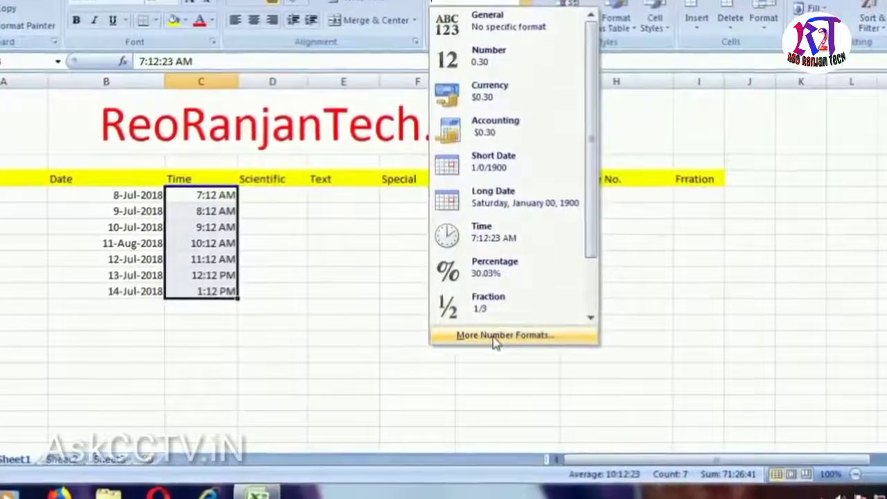
pyautogui.click(485, 340)
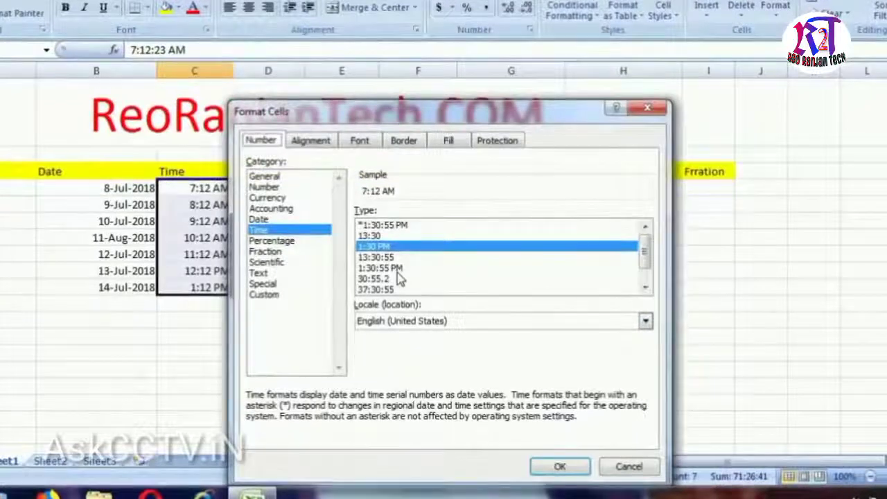
pyautogui.scroll(-1, 399, 278)
pyautogui.scroll(1, 398, 276)
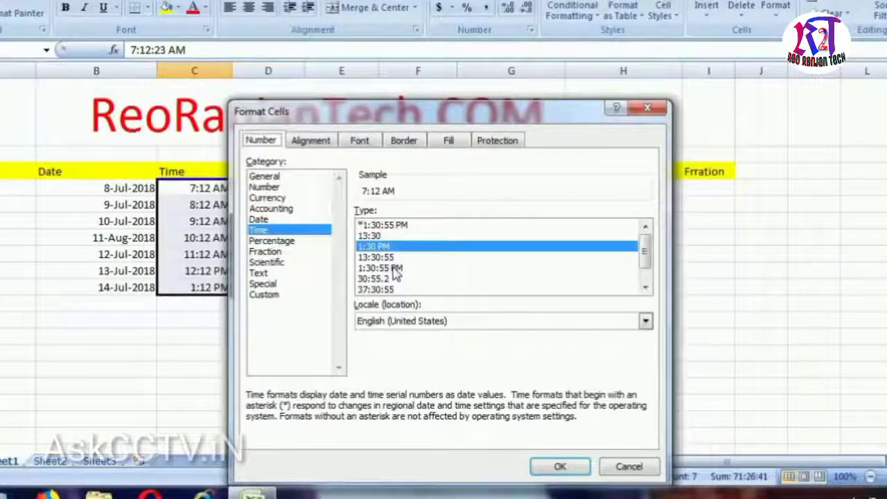
pyautogui.click(380, 235)
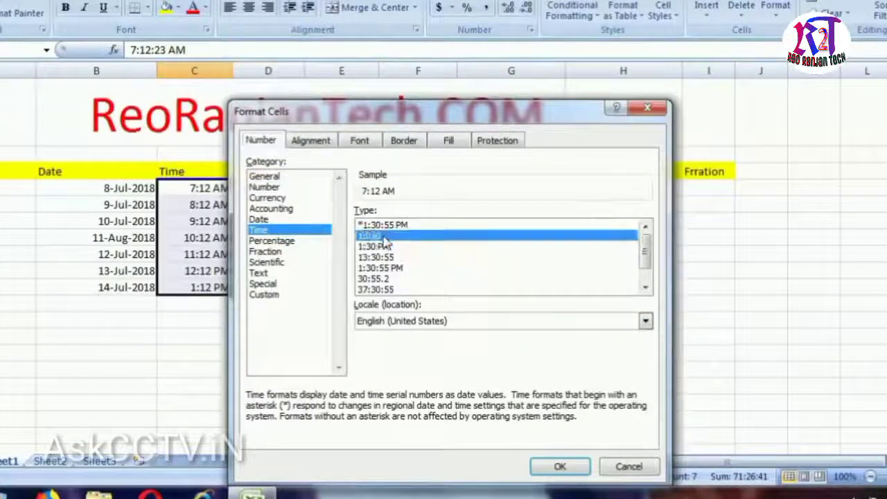
pyautogui.click(575, 467)
# - Check the full times stored in C9, C10 and C7, such as 10:12:23 AM
pyautogui.click(245, 289)
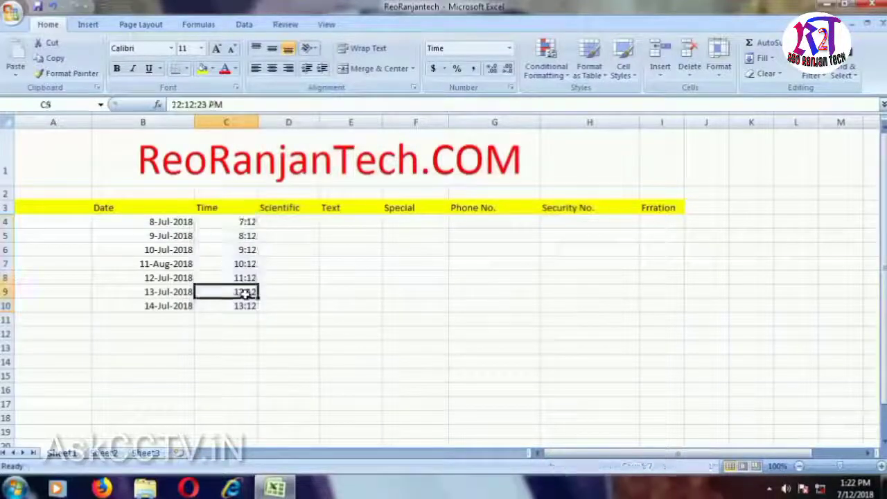
pyautogui.click(241, 309)
pyautogui.click(230, 265)
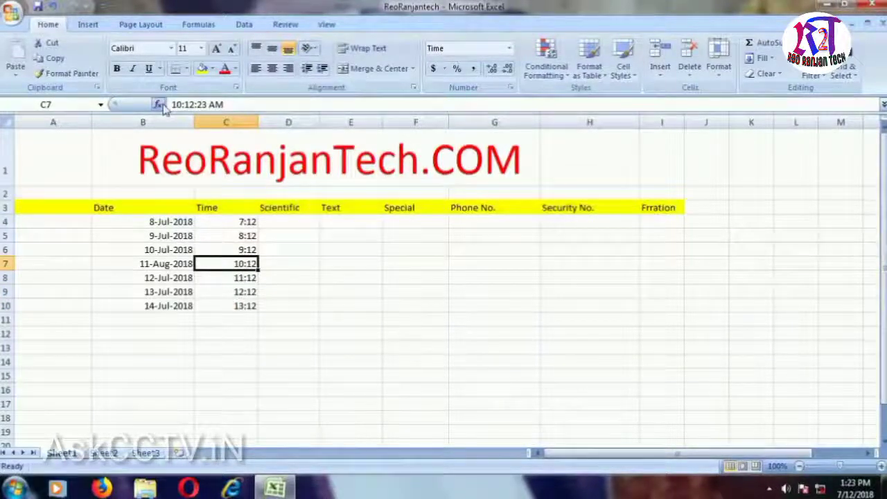
pyautogui.moveTo(172, 104); pyautogui.dragTo(231, 106)
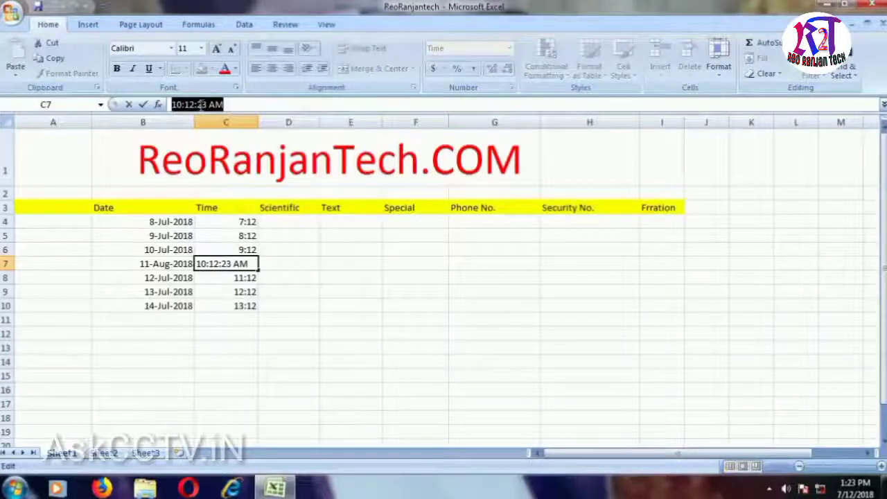
# - Enter a long number, 45545, 565, 6576 and 435767 into D4:D8 and select them
pyautogui.click(291, 220)
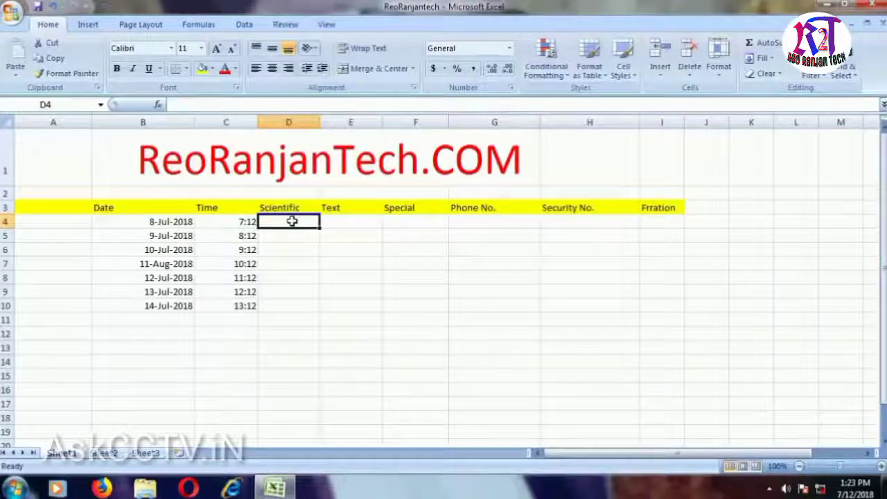
pyautogui.write('33333')
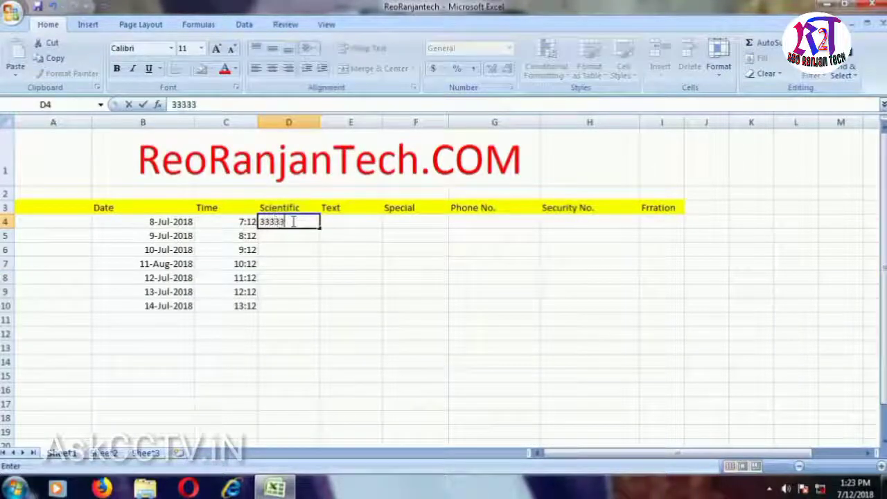
pyautogui.write('545557')
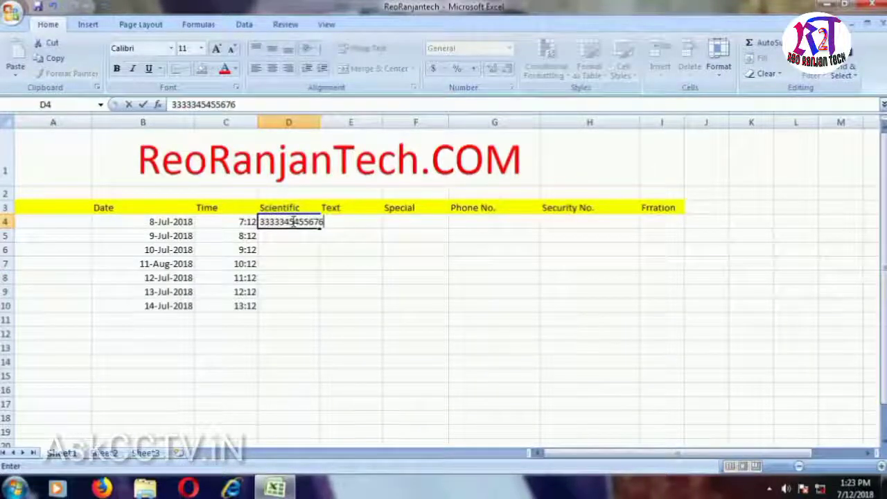
pyautogui.write('84')
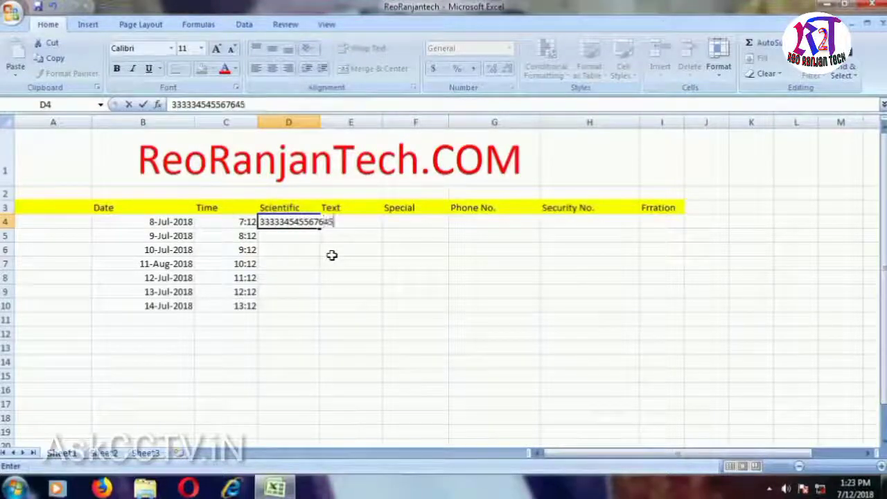
pyautogui.press('Return')
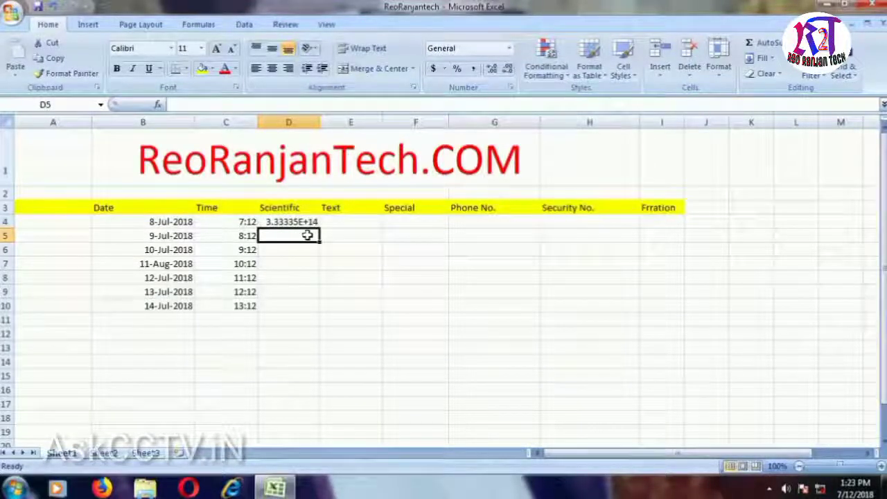
pyautogui.write('45545')
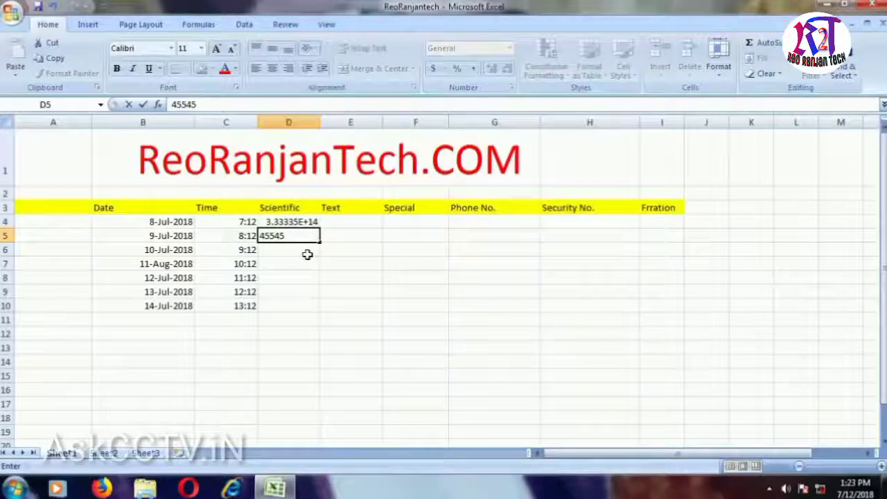
pyautogui.press('Return')
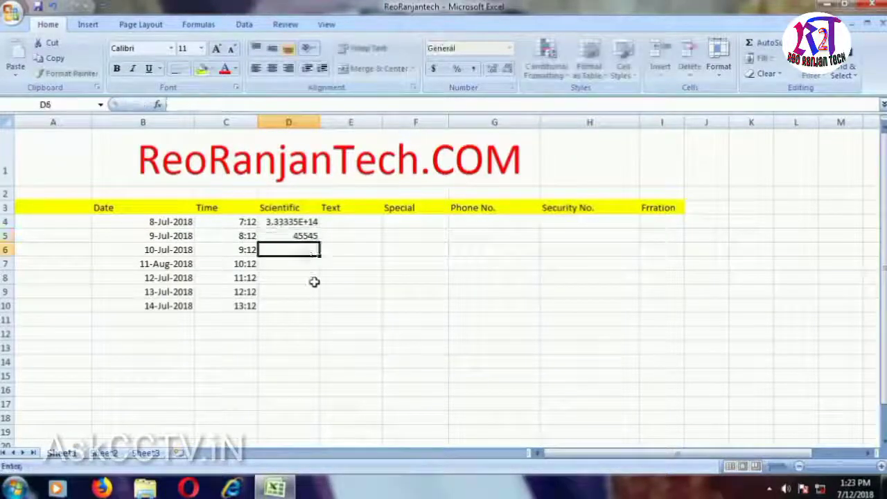
pyautogui.write('565')
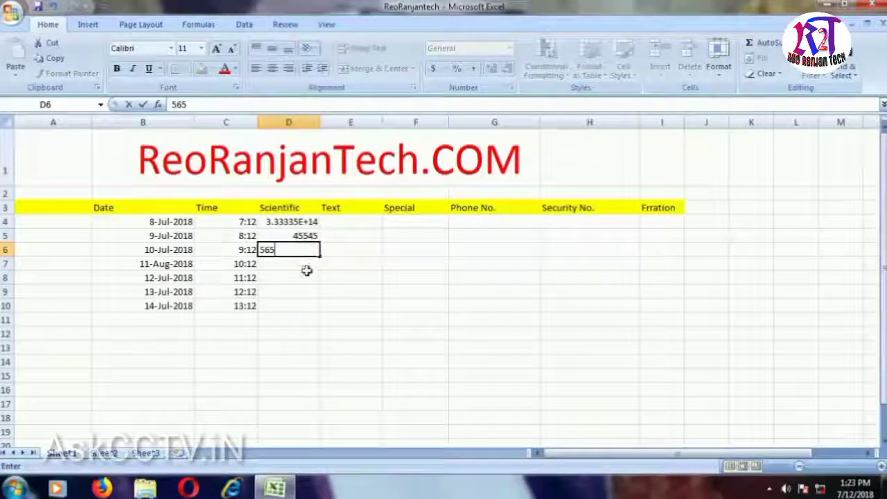
pyautogui.press('Return')
pyautogui.write('6536')
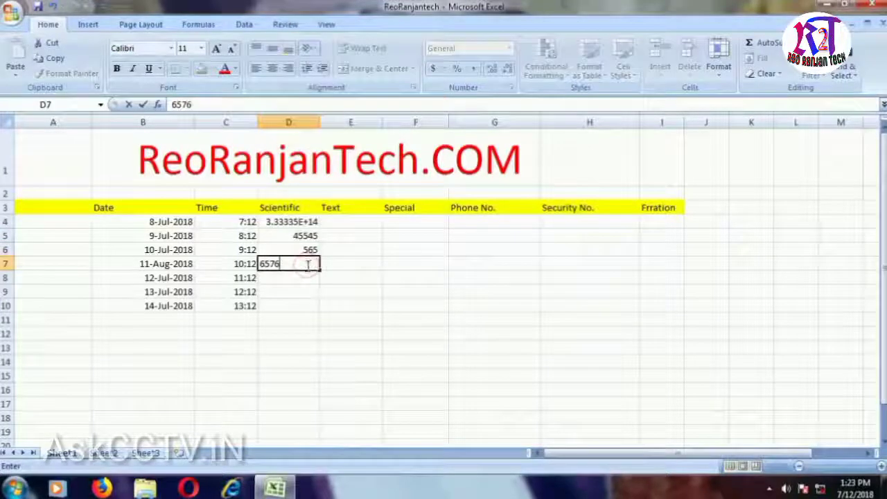
pyautogui.press('Return')
pyautogui.write('435767')
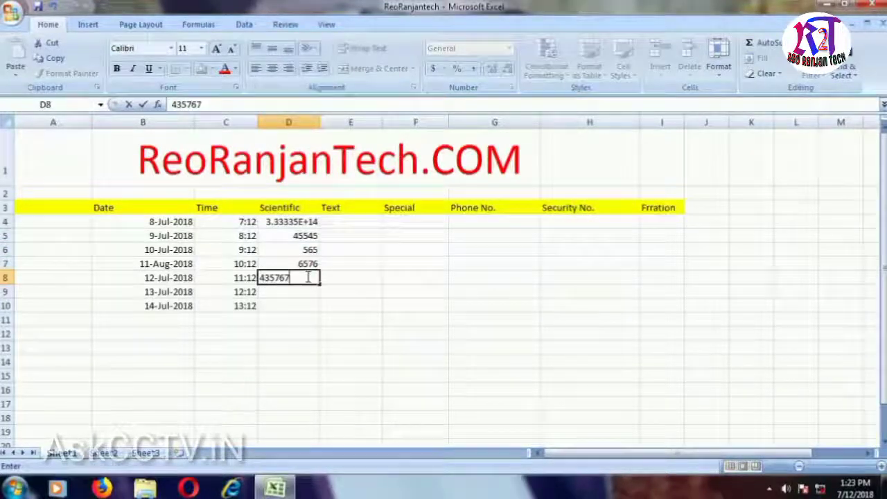
pyautogui.press('Return')
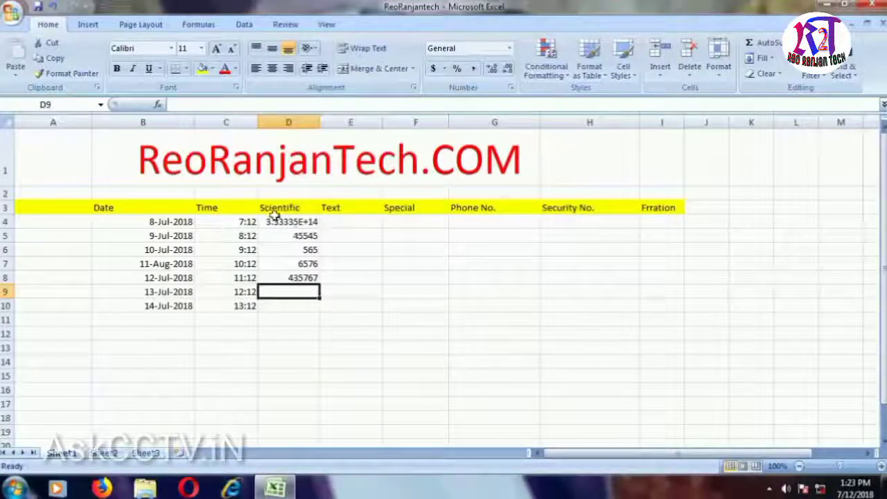
pyautogui.moveTo(277, 220); pyautogui.dragTo(297, 278)
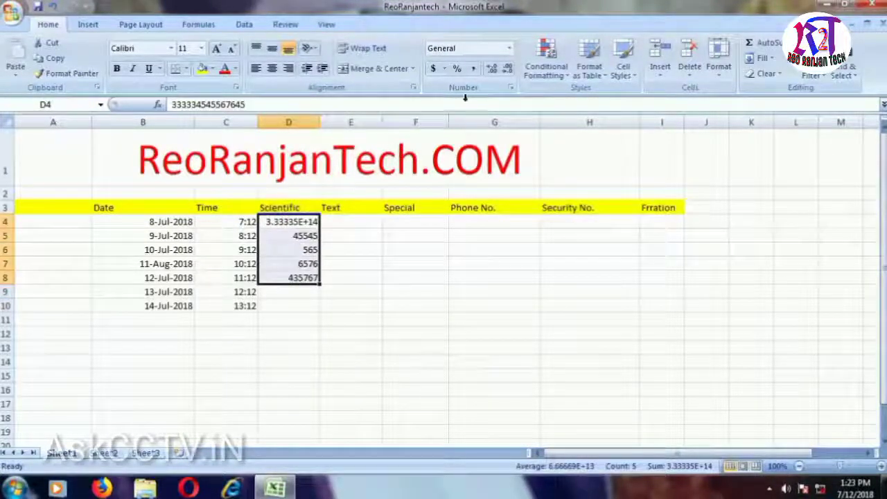
# - Apply Scientific format with 2 decimal places to D4:D8, showing 3.33E+14 to 4.36E+05
pyautogui.click(509, 51)
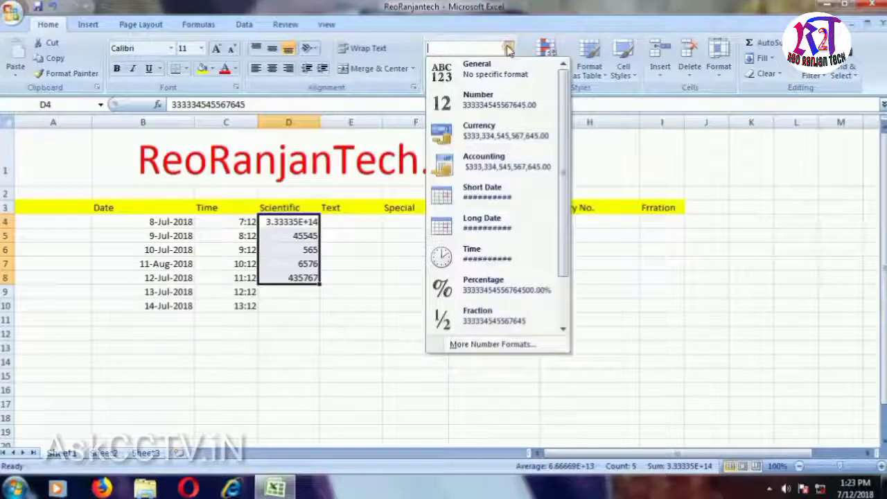
pyautogui.click(485, 344)
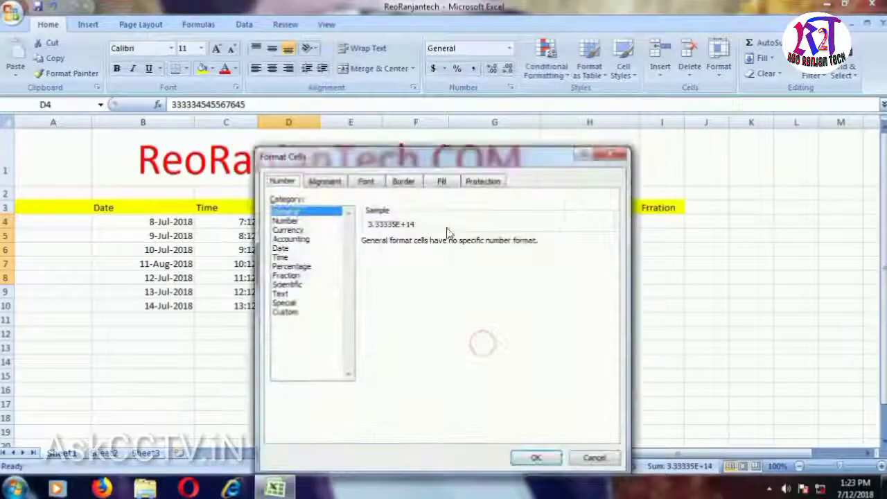
pyautogui.click(297, 286)
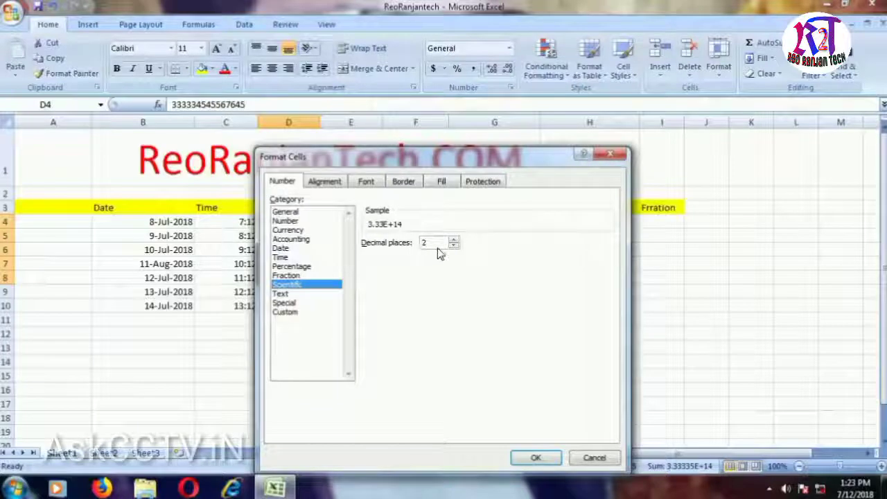
pyautogui.click(453, 239)
pyautogui.click(454, 239)
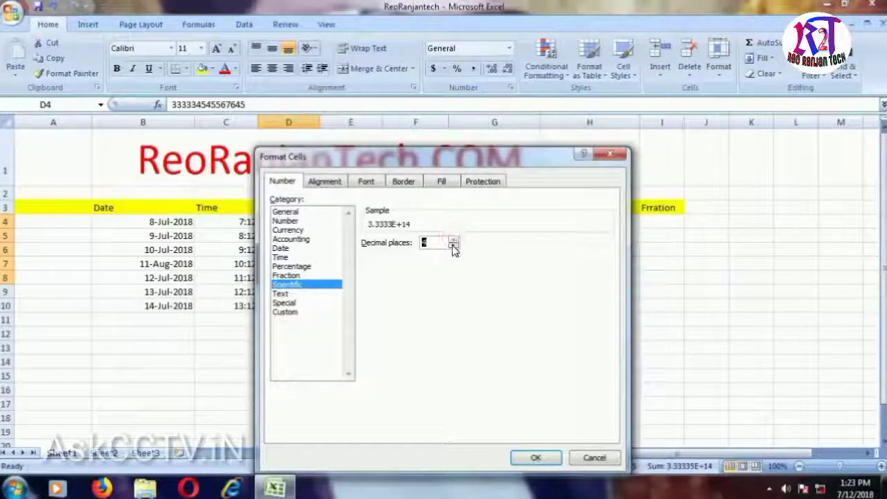
pyautogui.click(454, 246)
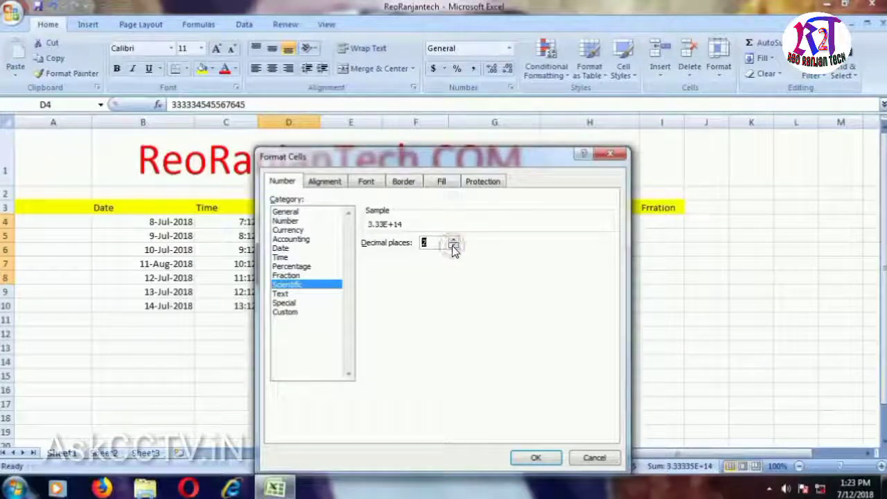
pyautogui.click(453, 246)
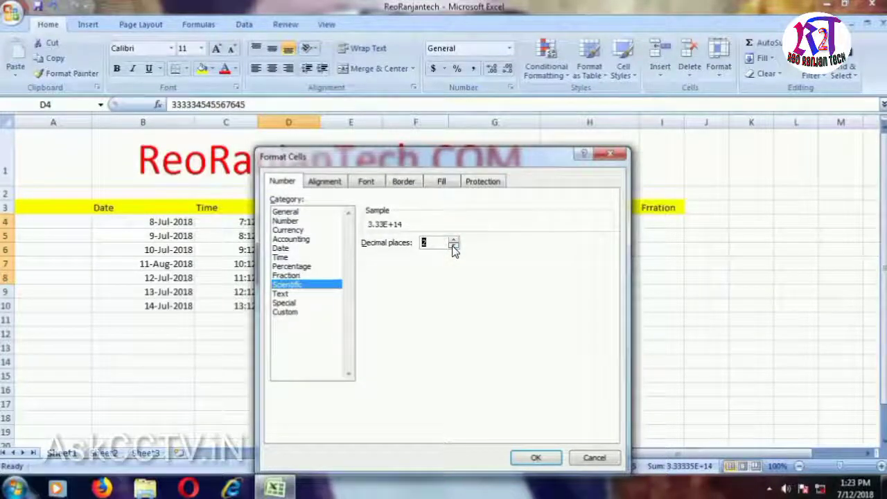
pyautogui.click(551, 458)
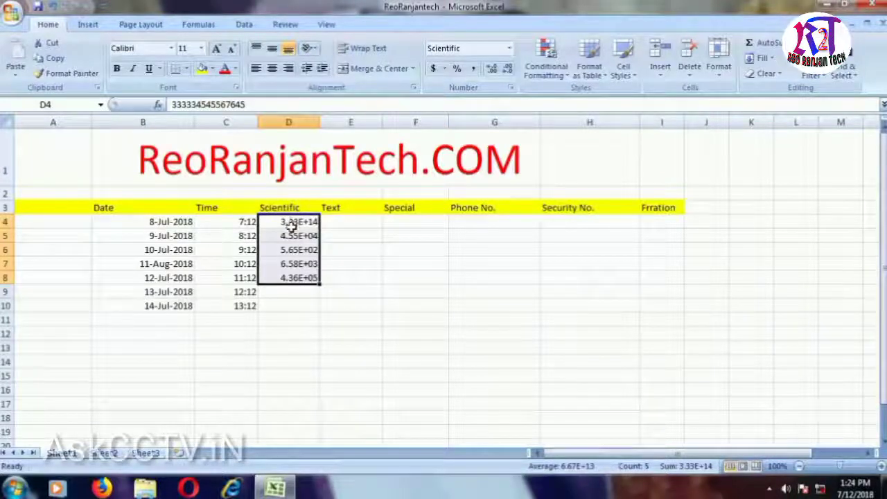
pyautogui.click(301, 291)
# - Reselect D4:D8, review the Scientific format settings again, then select D7
pyautogui.moveTo(288, 220); pyautogui.dragTo(298, 278)
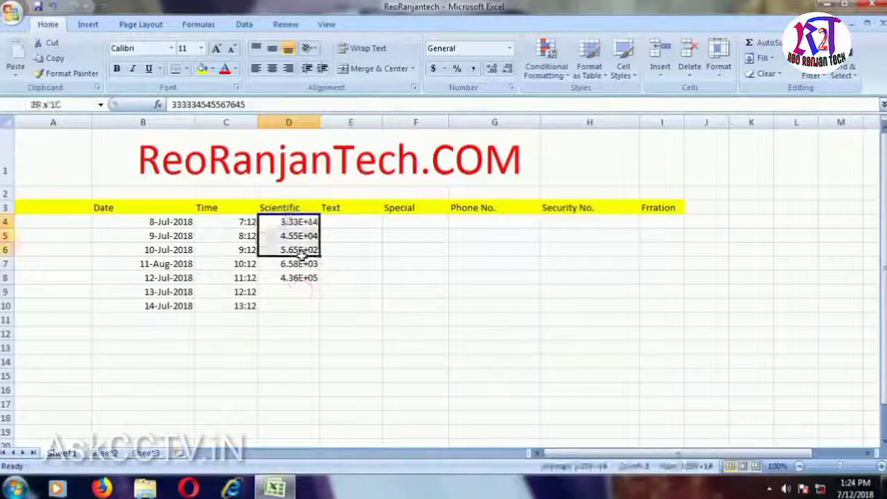
pyautogui.click(509, 48)
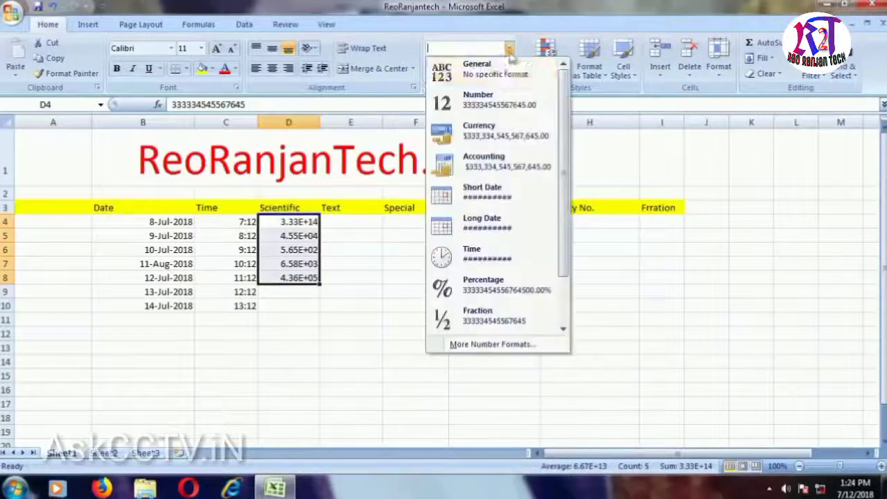
pyautogui.click(502, 348)
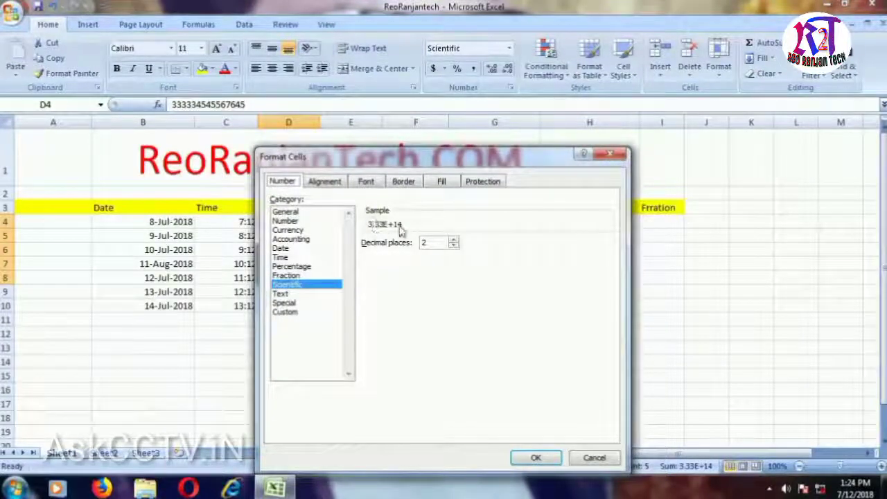
pyautogui.click(529, 459)
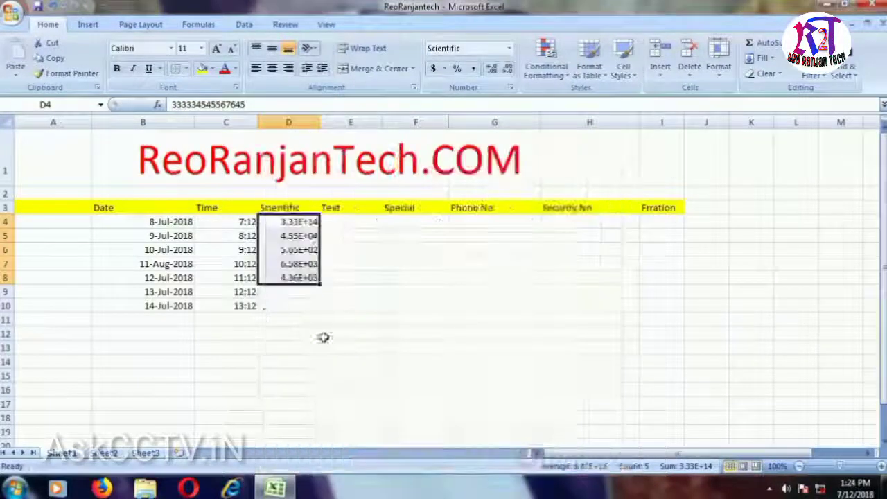
pyautogui.click(298, 294)
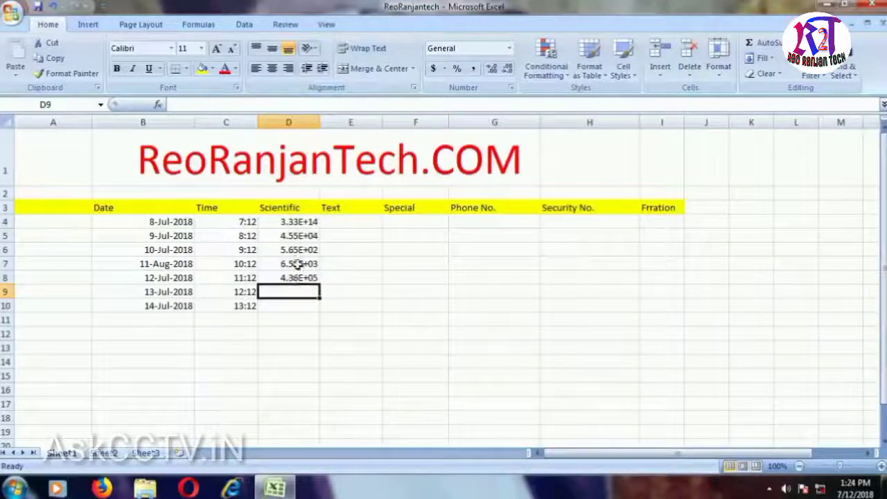
pyautogui.click(297, 264)
# - Enter 34345465 in D7, shown as 3.43E+07, then fhg and 56567 in E4:E5
pyautogui.write('3434')
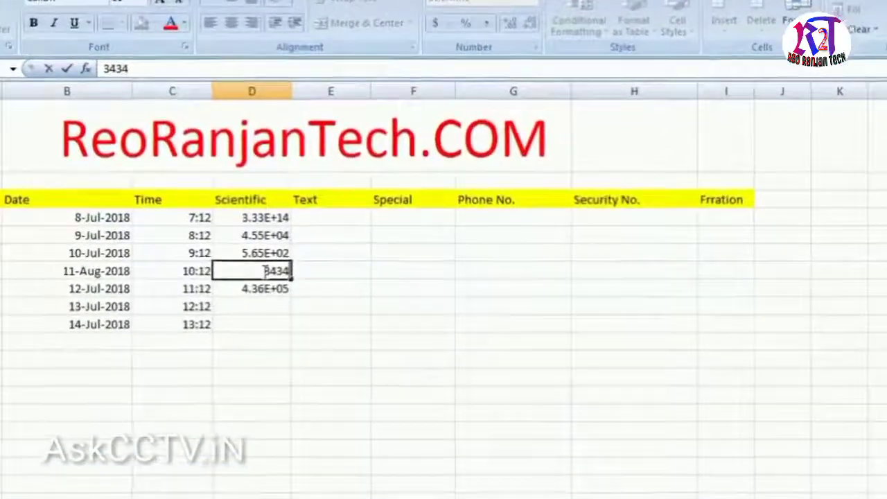
pyautogui.write('5465')
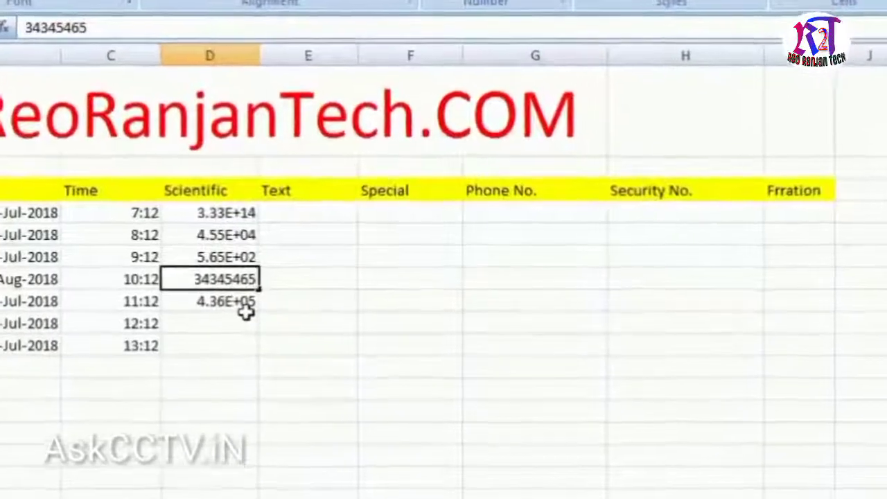
pyautogui.click(244, 343)
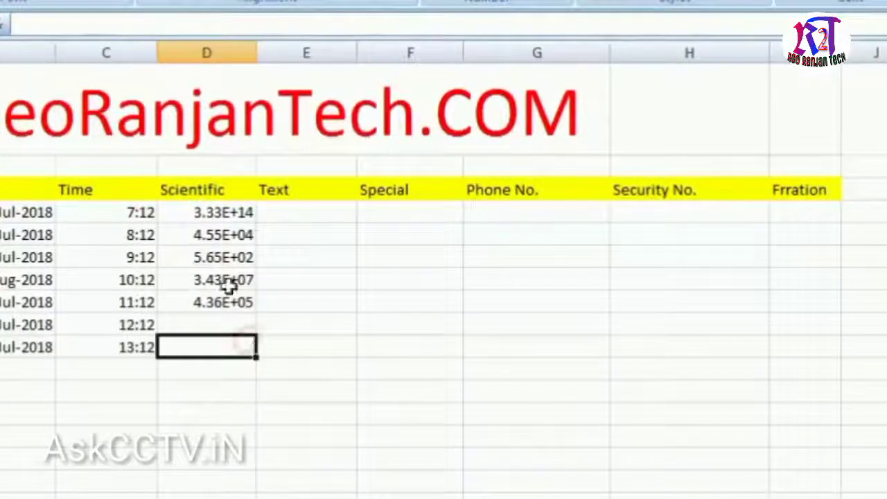
pyautogui.click(350, 212)
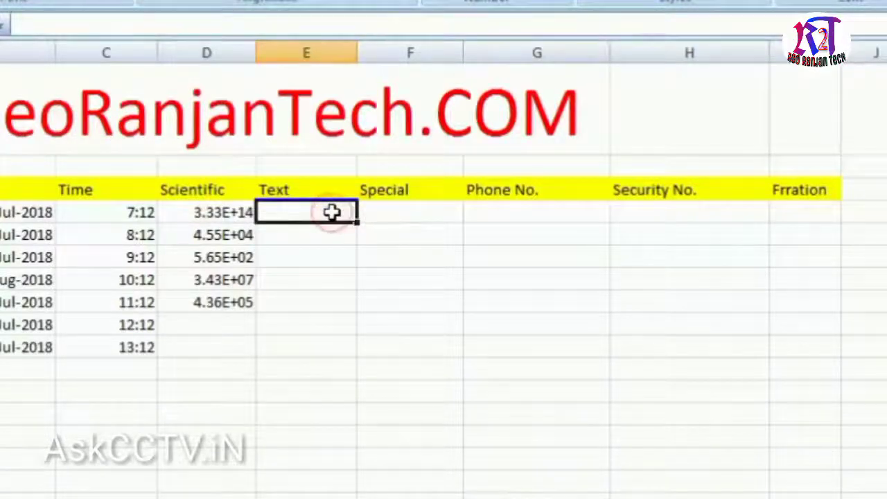
pyautogui.write('fhg')
pyautogui.press('Return')
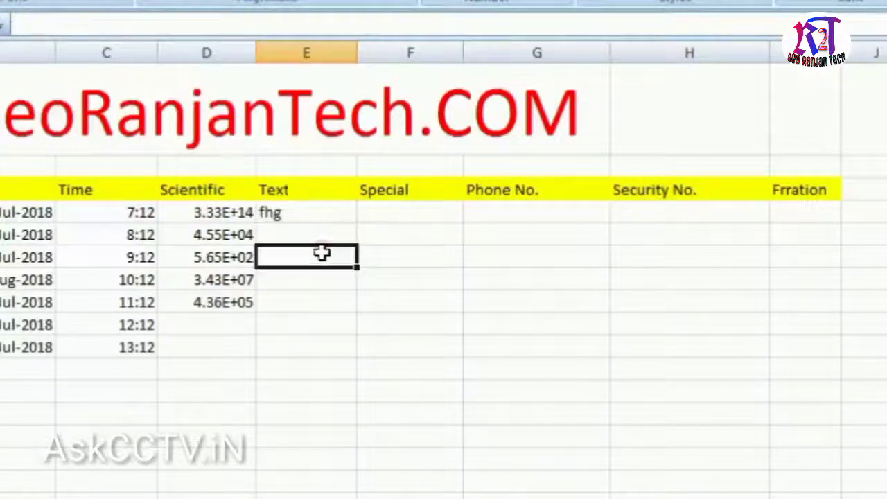
pyautogui.write('56')
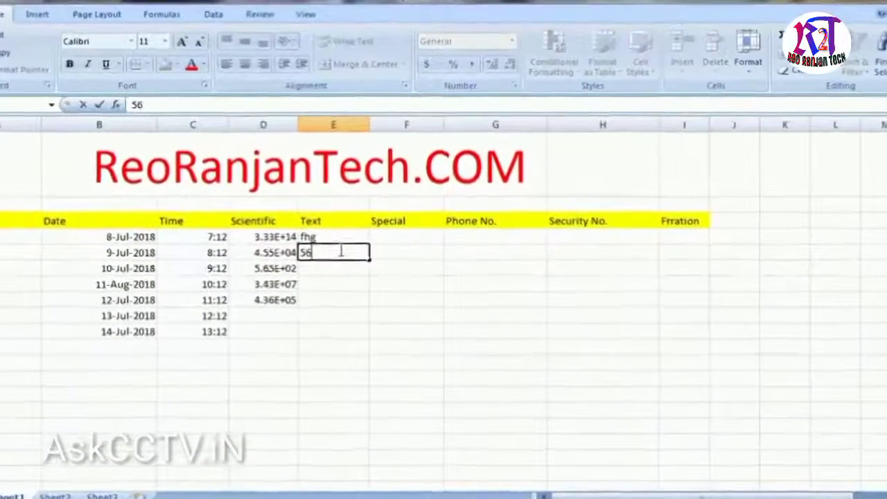
pyautogui.write('567')
pyautogui.press('Return')
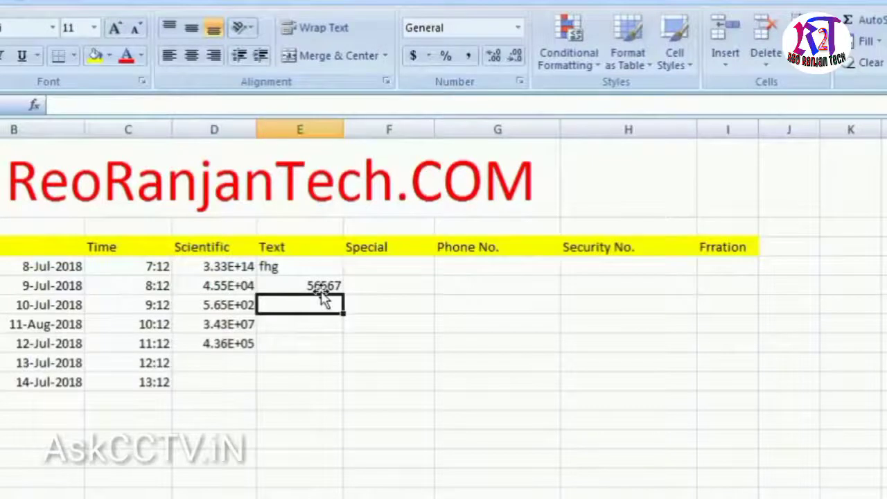
# - Replace fhg in E4 with 22332 and select E4:E5
pyautogui.moveTo(323, 267); pyautogui.dragTo(335, 280)
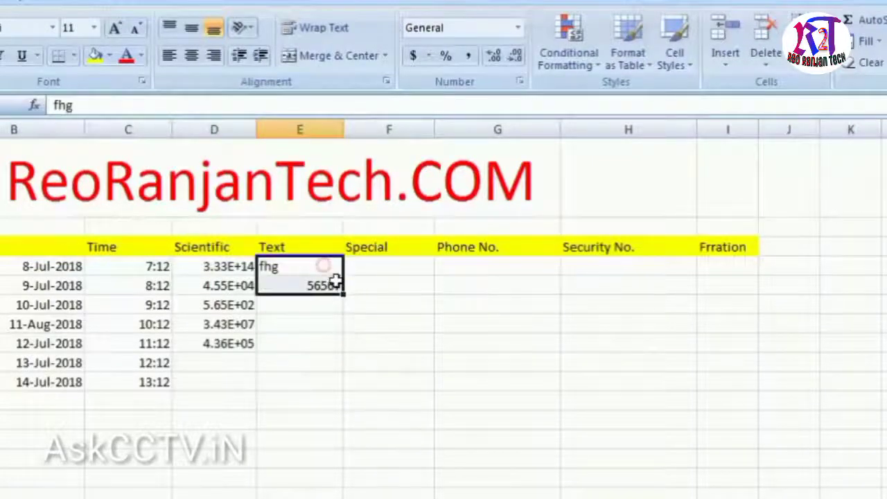
pyautogui.write('22332')
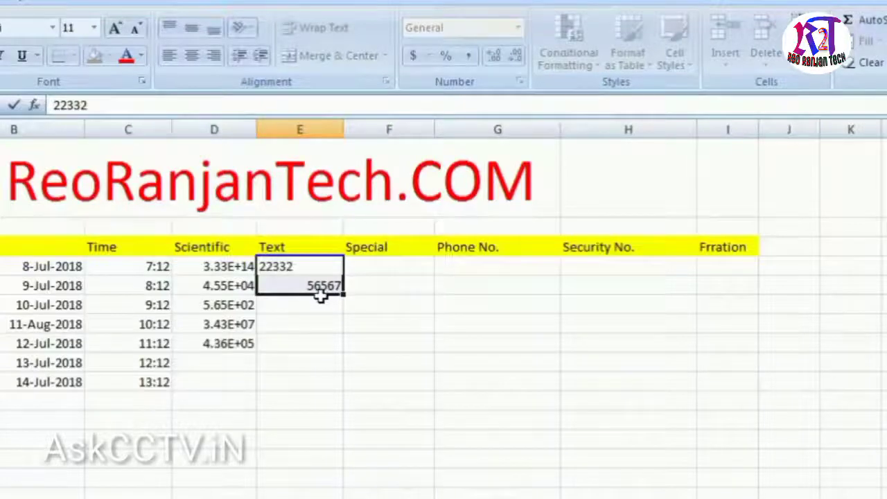
pyautogui.press('Return')
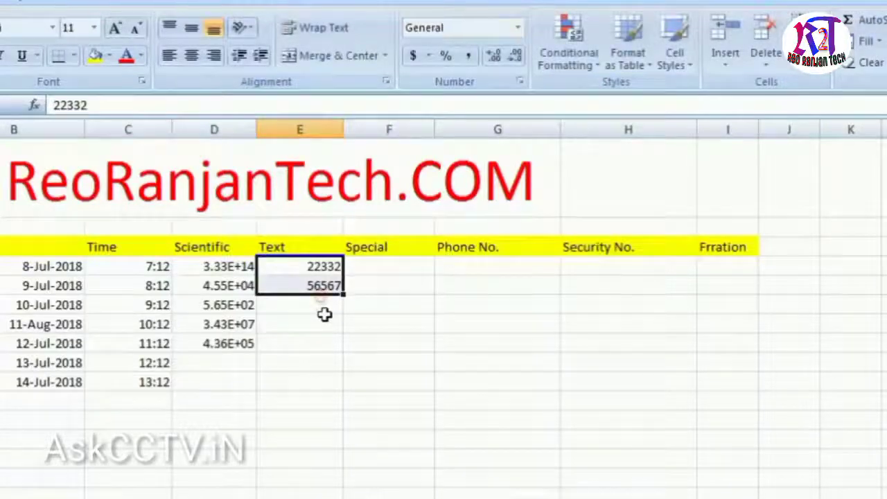
pyautogui.click(323, 309)
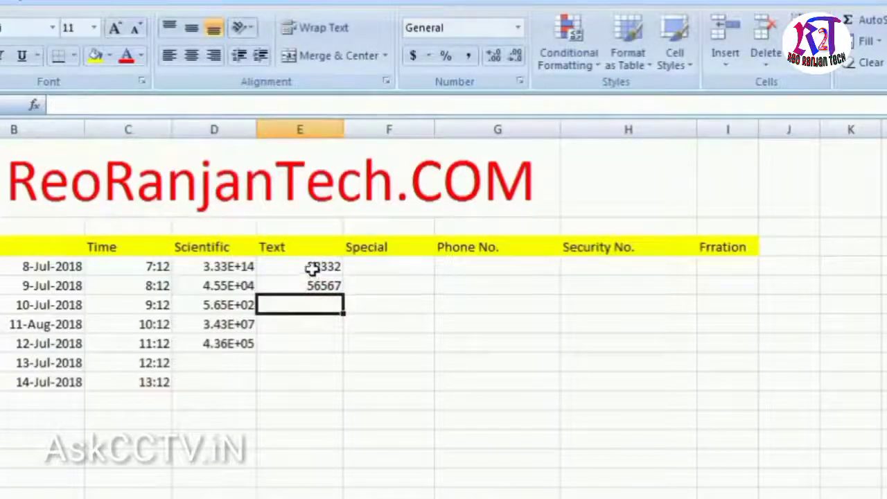
pyautogui.moveTo(312, 269); pyautogui.dragTo(326, 291)
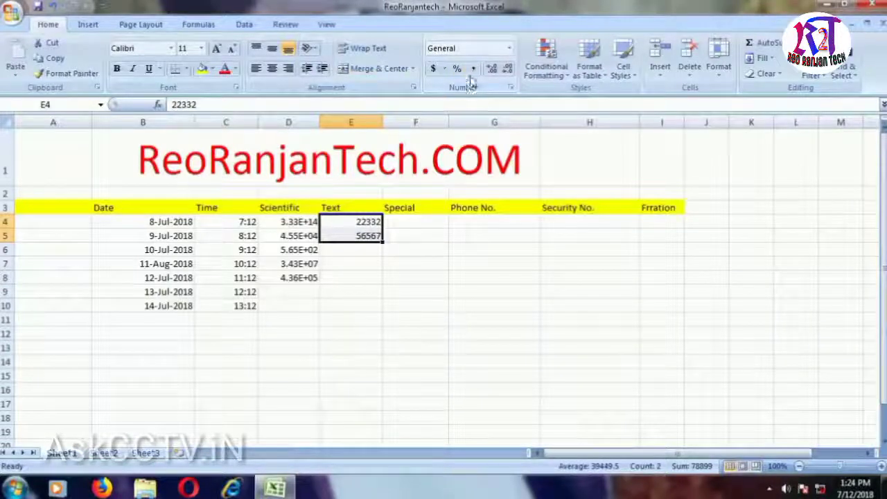
# - Apply the Text number format to E4:E5
pyautogui.click(510, 50)
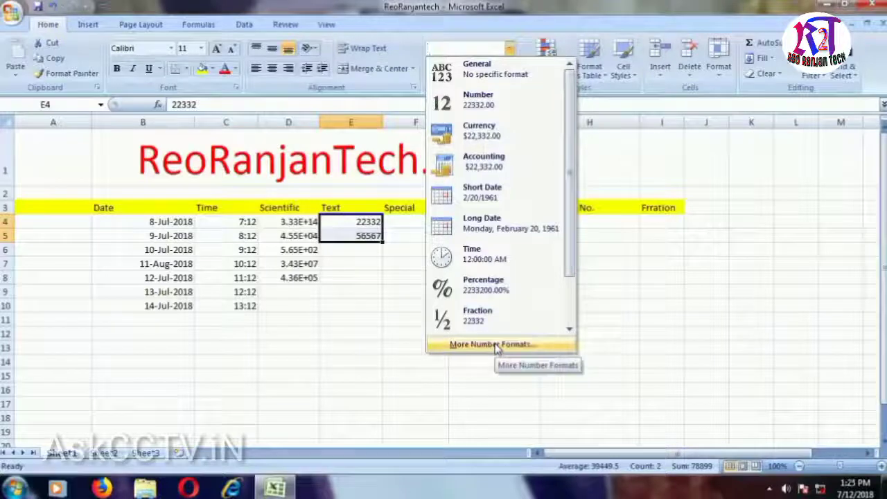
pyautogui.click(496, 346)
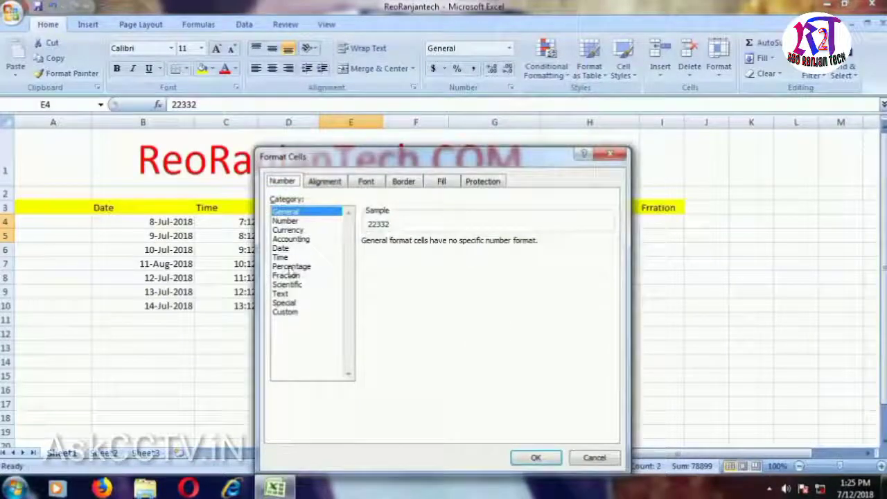
pyautogui.click(284, 293)
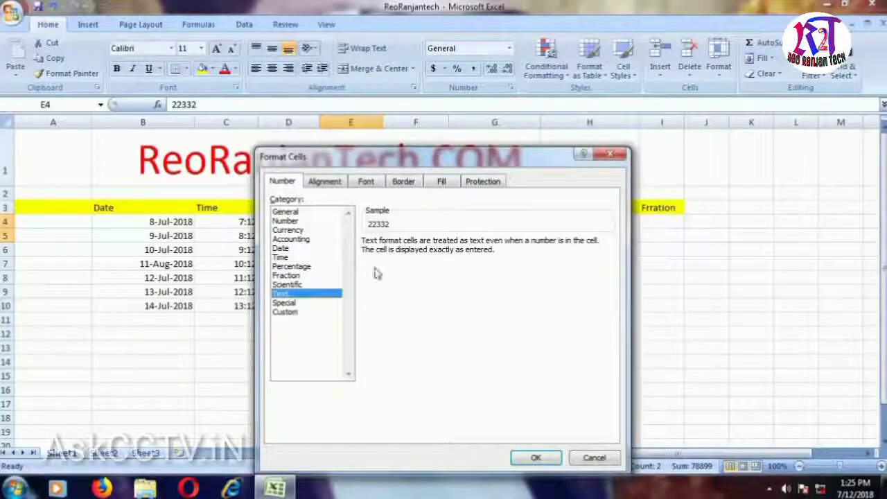
pyautogui.click(535, 460)
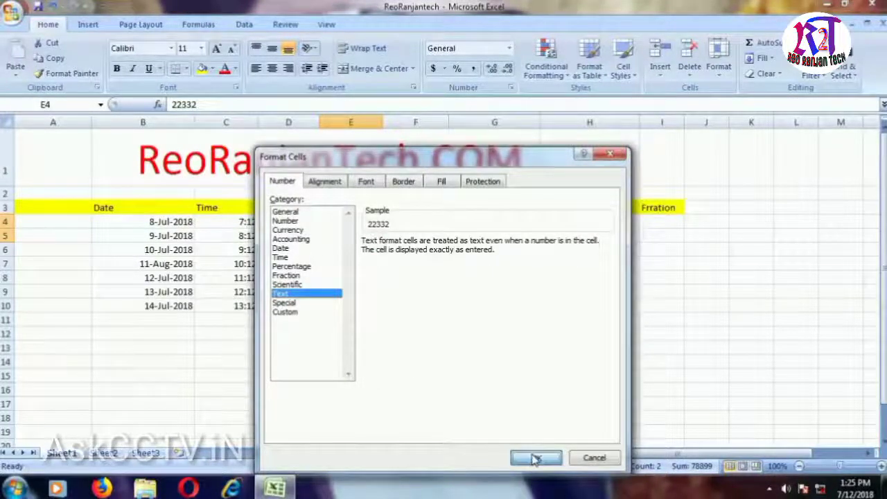
# - Inspect 22332 and 56567 and the number-stored-as-text error options on E4
pyautogui.click(342, 251)
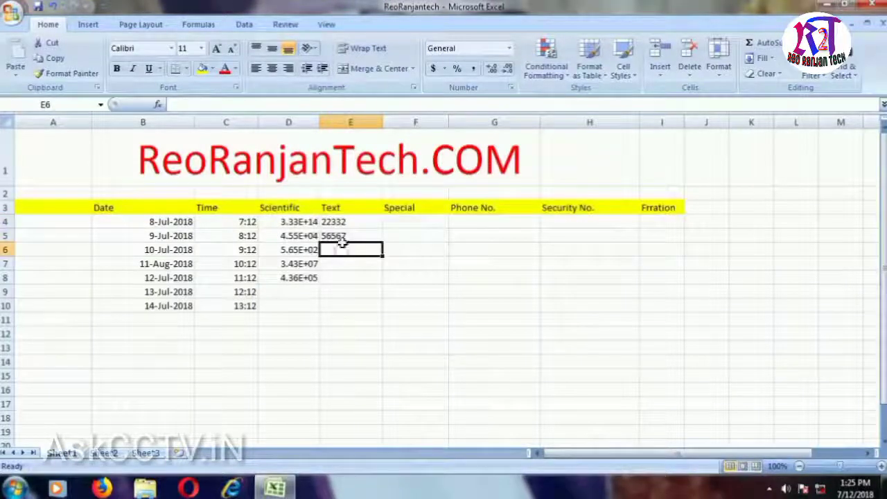
pyautogui.click(343, 236)
pyautogui.click(358, 222)
pyautogui.click(362, 236)
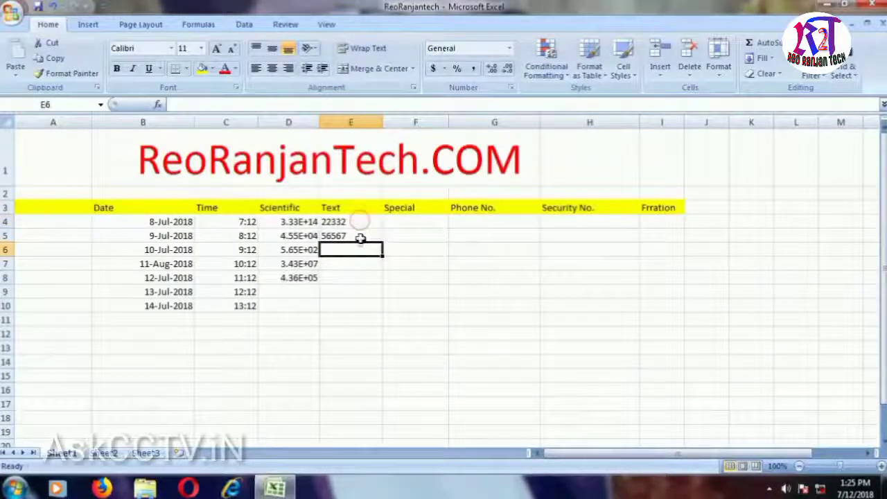
pyautogui.click(362, 249)
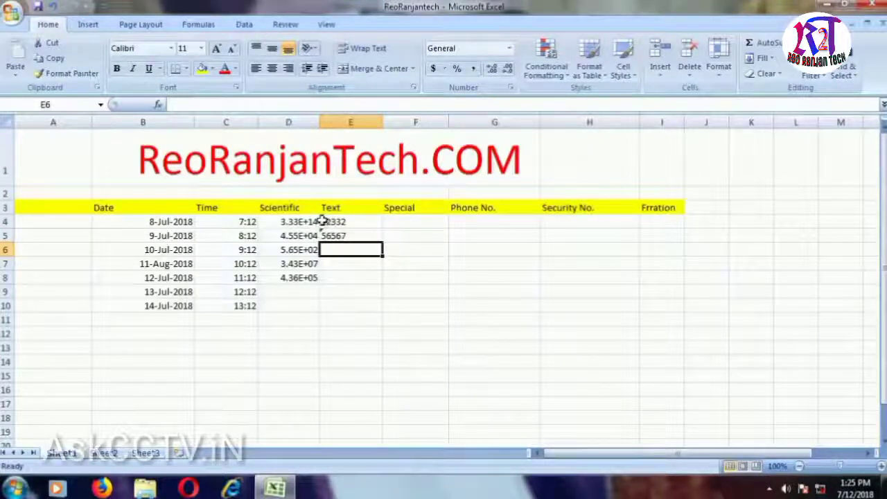
pyautogui.click(323, 221)
pyautogui.moveTo(303, 221)
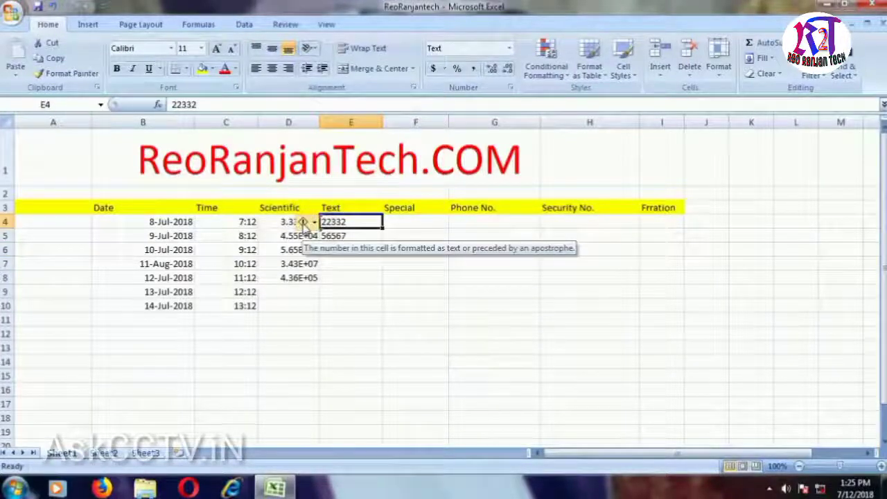
pyautogui.click(304, 223)
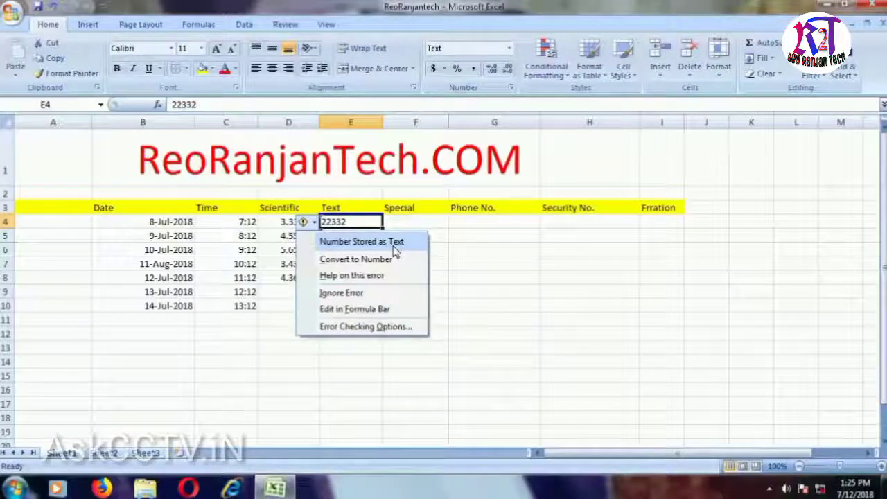
pyautogui.click(357, 360)
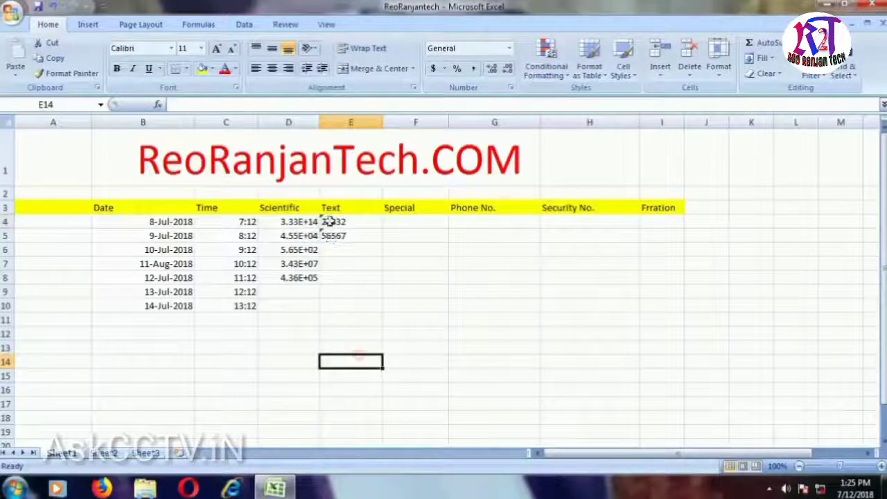
pyautogui.click(363, 318)
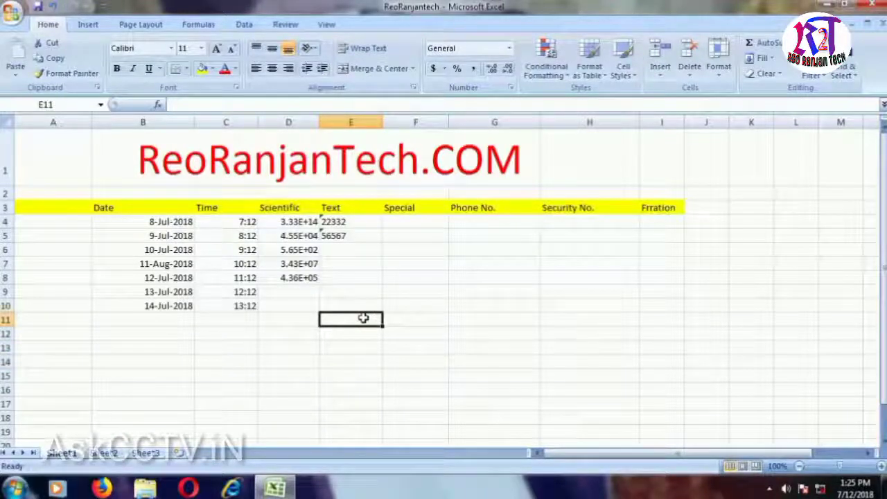
# - Enter =SUM(E4:E5) below the Text column; it returns 0 because both values are text
pyautogui.write('=')
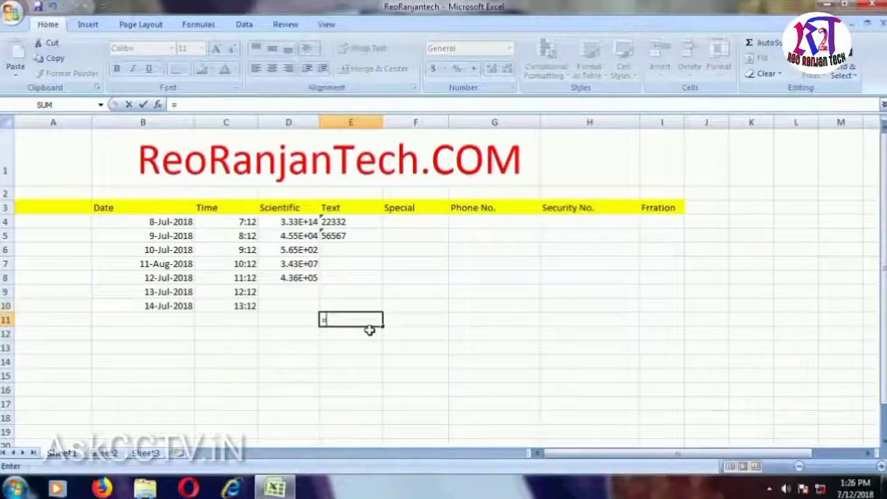
pyautogui.write('S')
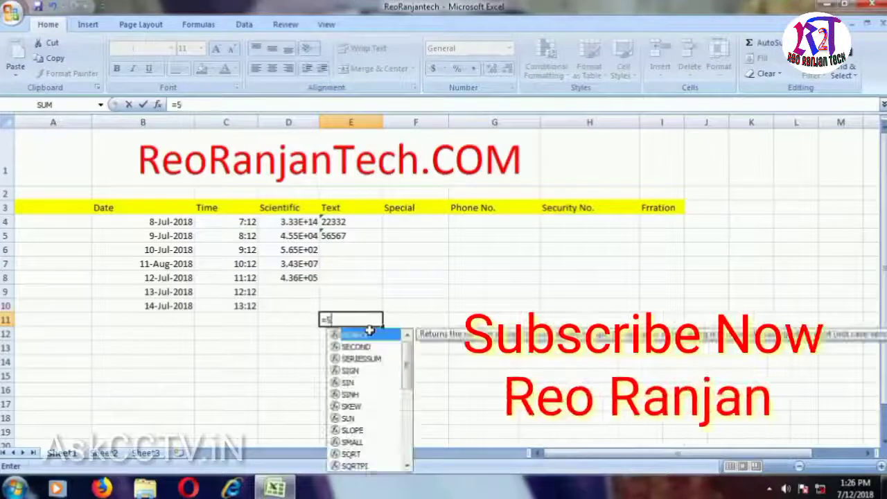
pyautogui.write('u')
pyautogui.doubleClick(361, 360)
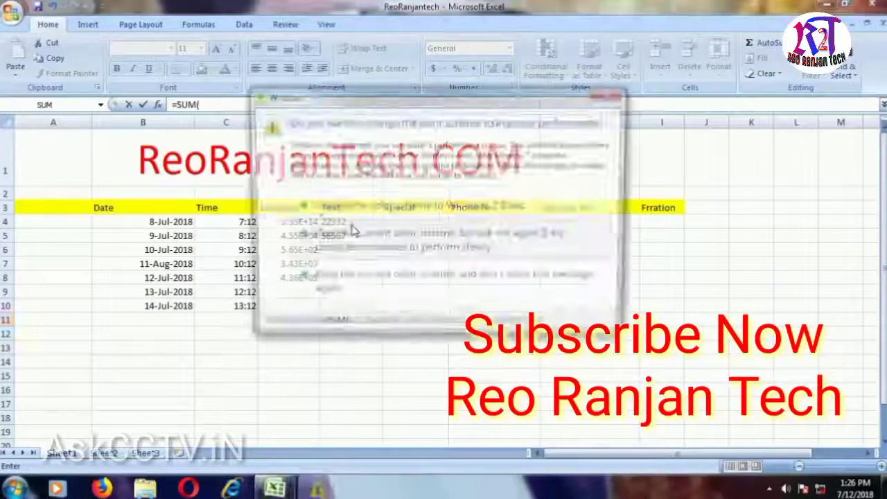
pyautogui.click(365, 219)
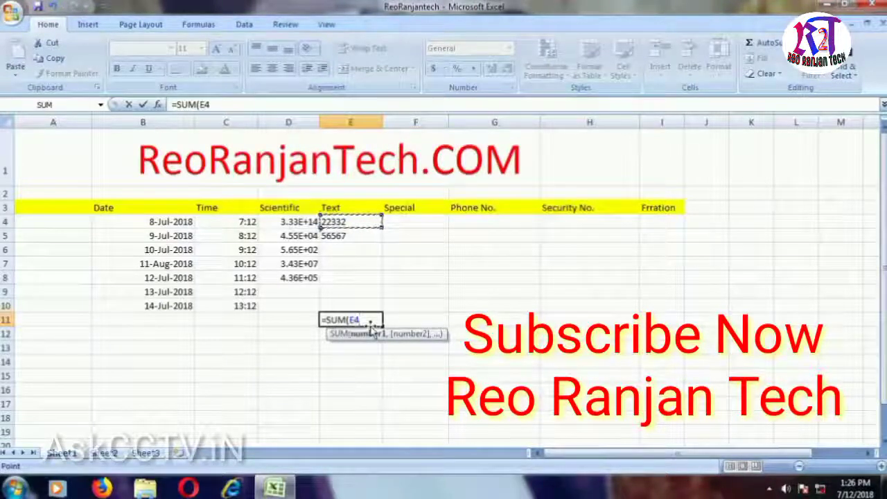
pyautogui.write(':')
pyautogui.click(337, 235)
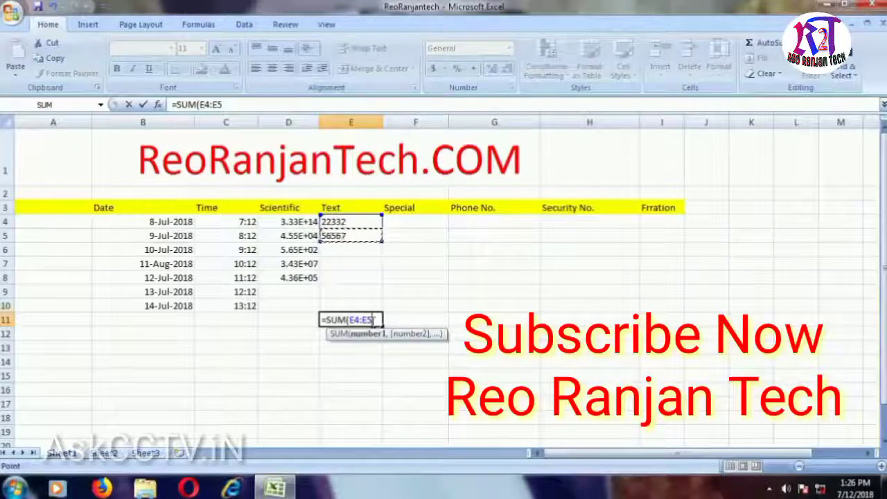
pyautogui.write(')')
pyautogui.press('Return')
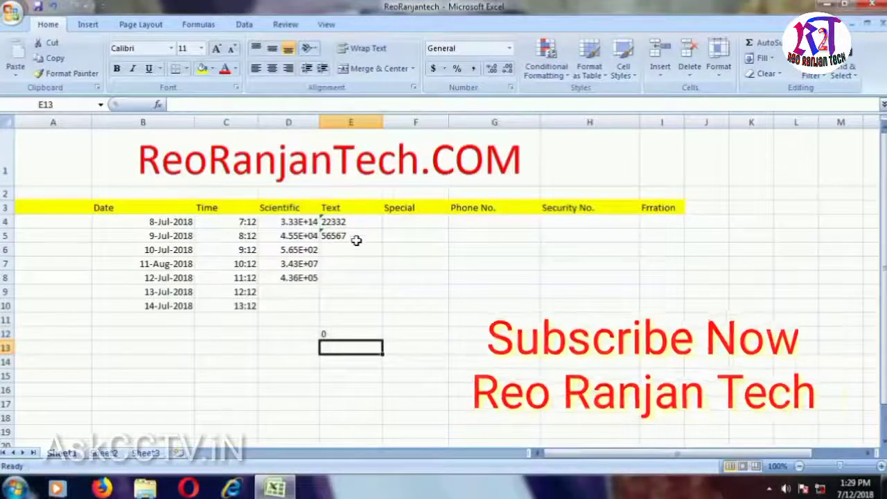
pyautogui.click(352, 250)
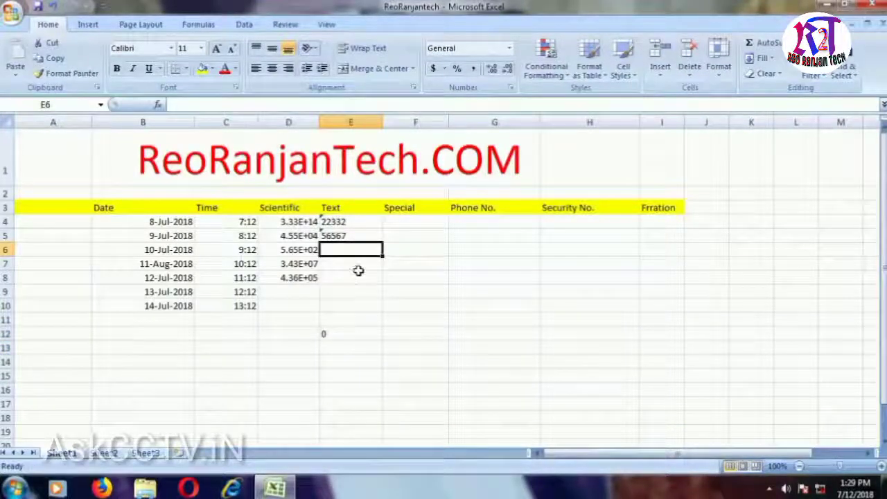
# - Format cells E6:E8 under the Text heading with the Text number format
pyautogui.moveTo(354, 254); pyautogui.dragTo(362, 276)
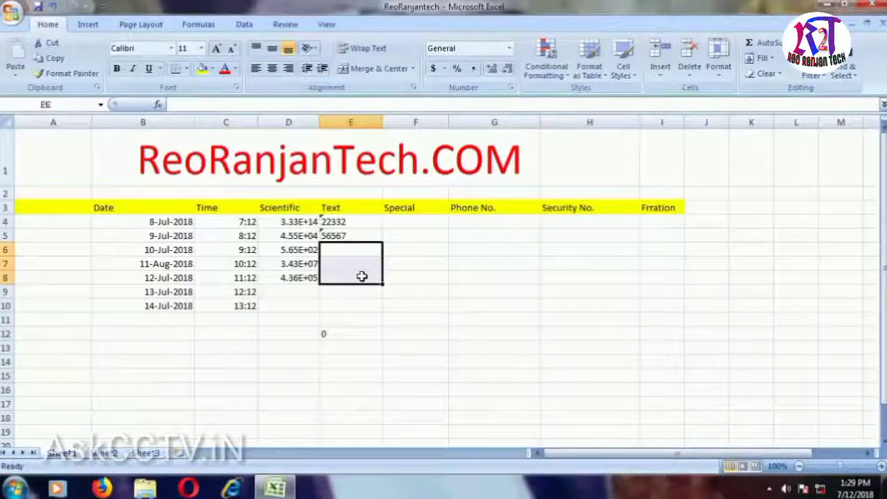
pyautogui.click(509, 48)
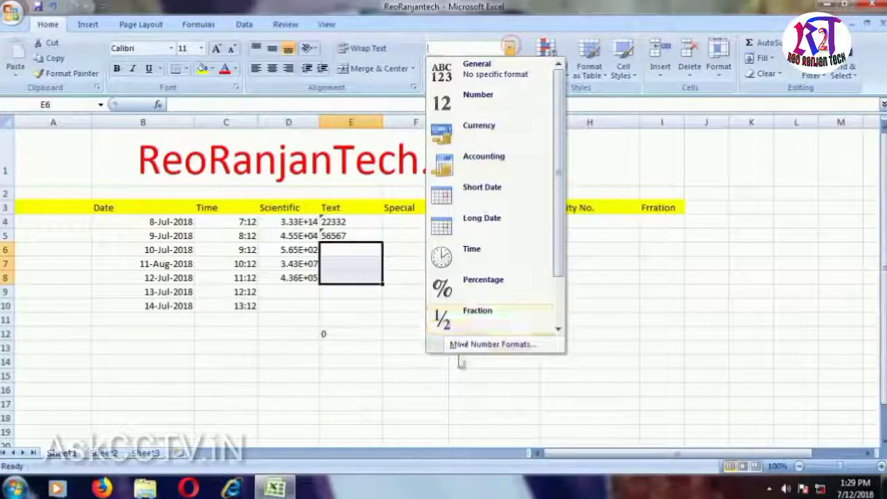
pyautogui.click(462, 345)
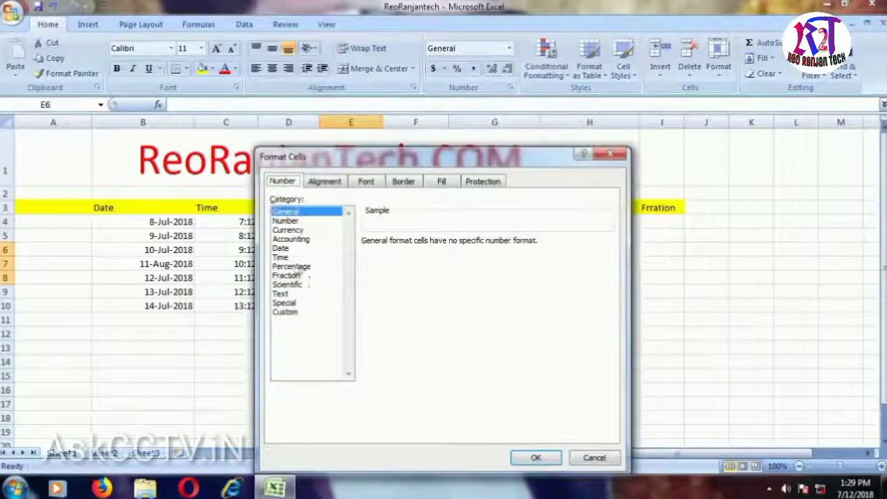
pyautogui.click(284, 293)
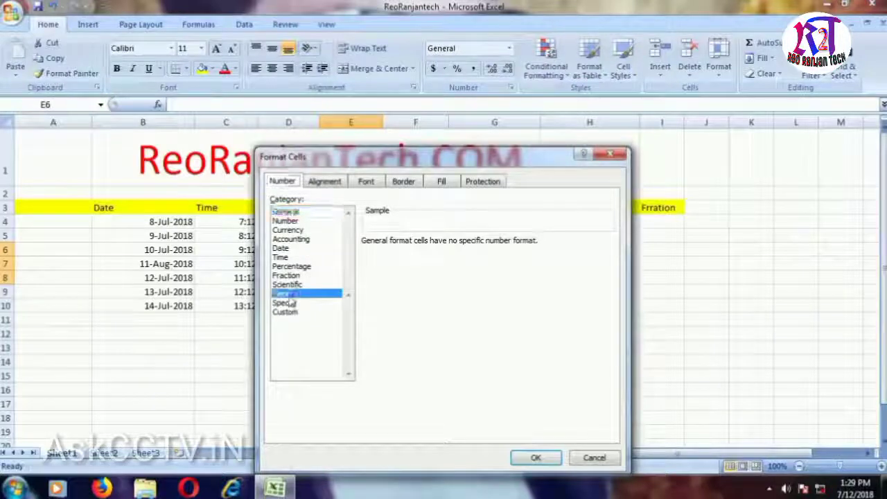
pyautogui.click(534, 458)
# - Enter 56, 688 and 7879 into E6, E7 and E8 as text
pyautogui.doubleClick(340, 251)
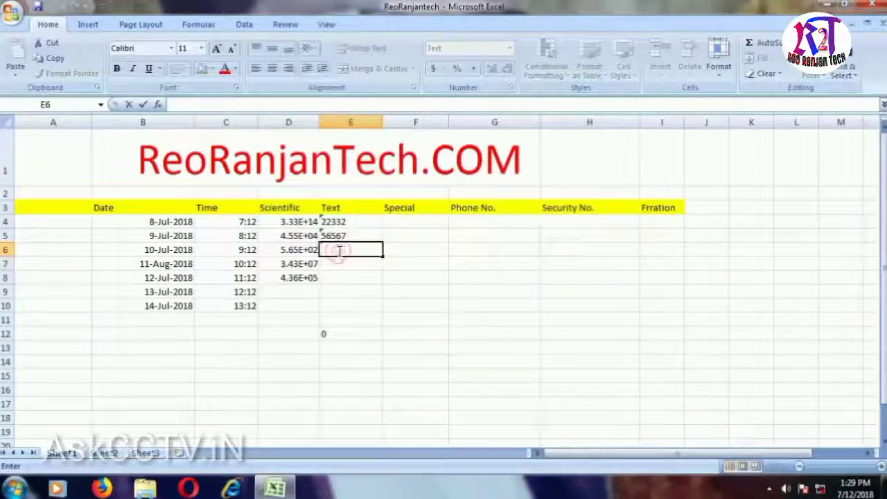
pyautogui.write('55')
pyautogui.press('Return')
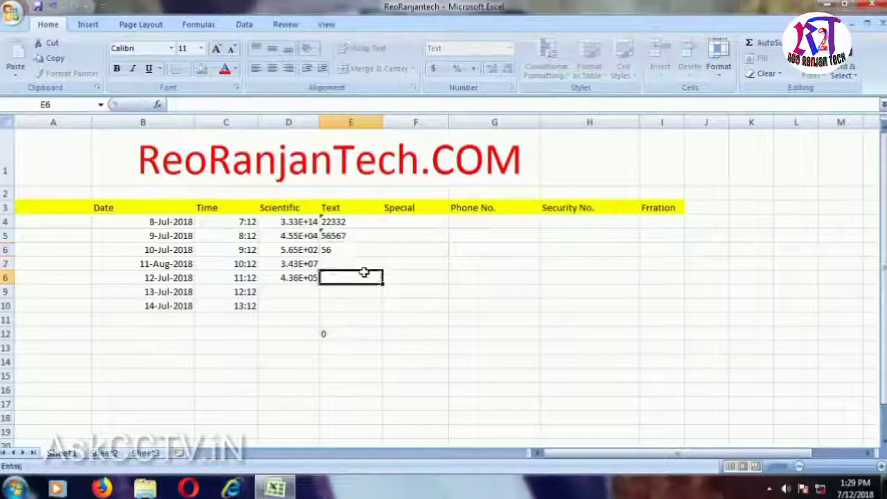
pyautogui.write('686')
pyautogui.press('Return')
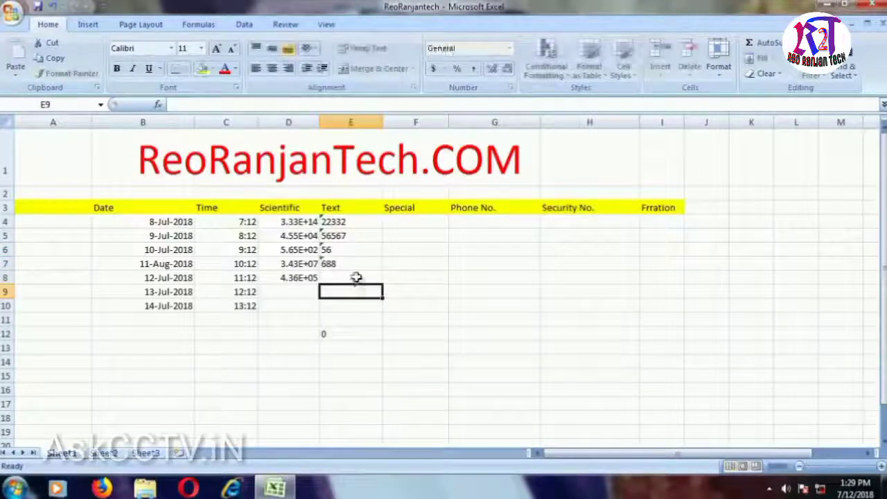
pyautogui.click(359, 280)
pyautogui.write('7879')
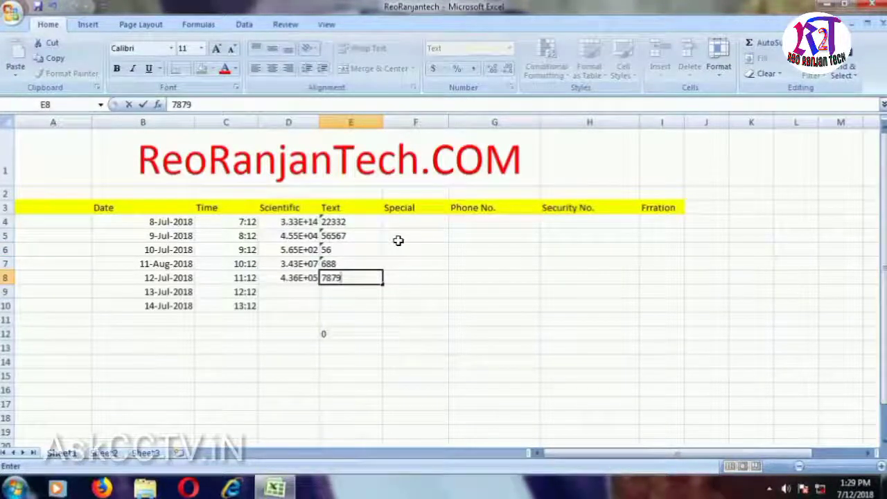
pyautogui.click(420, 223)
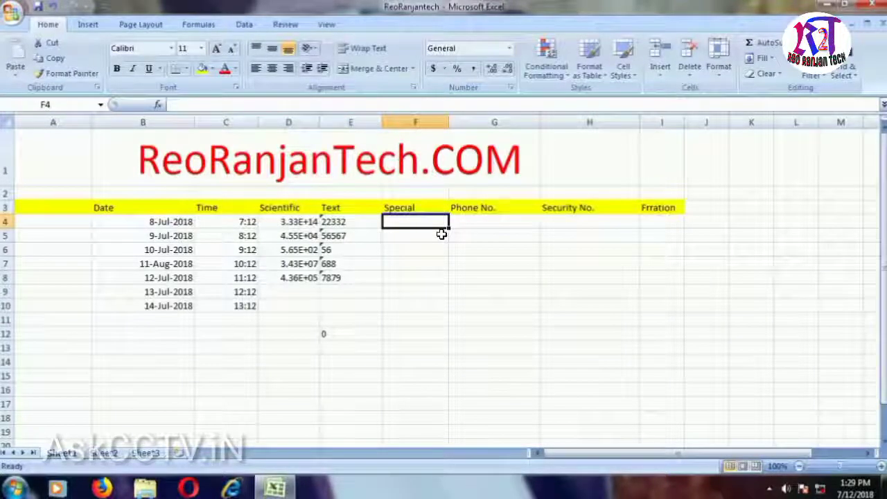
# - Enter three long numbers into F4:F6 under the Special heading
pyautogui.write('5465767768')
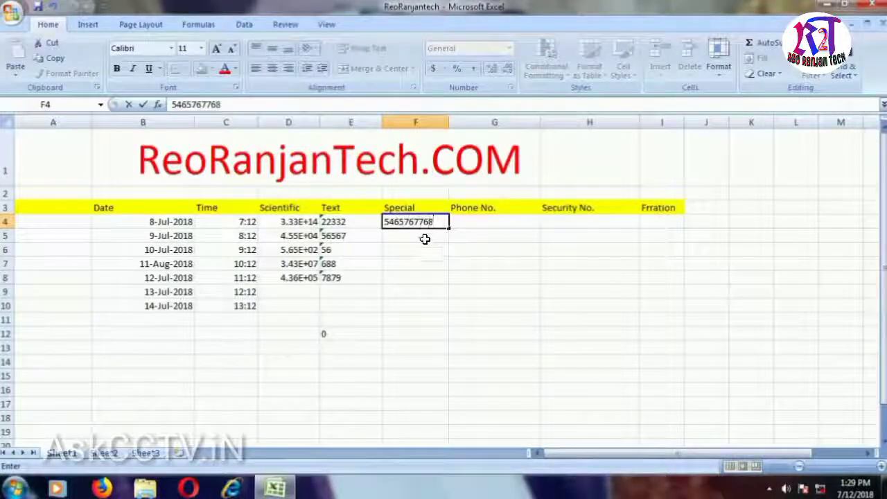
pyautogui.press('Return')
pyautogui.write('65763878')
pyautogui.press('Return')
pyautogui.write('565769')
pyautogui.moveTo(386, 225); pyautogui.dragTo(394, 249)
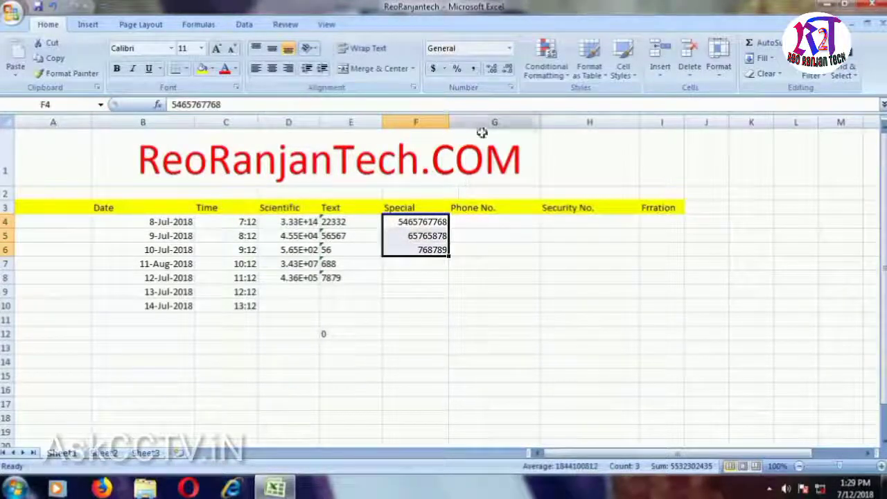
pyautogui.click(509, 50)
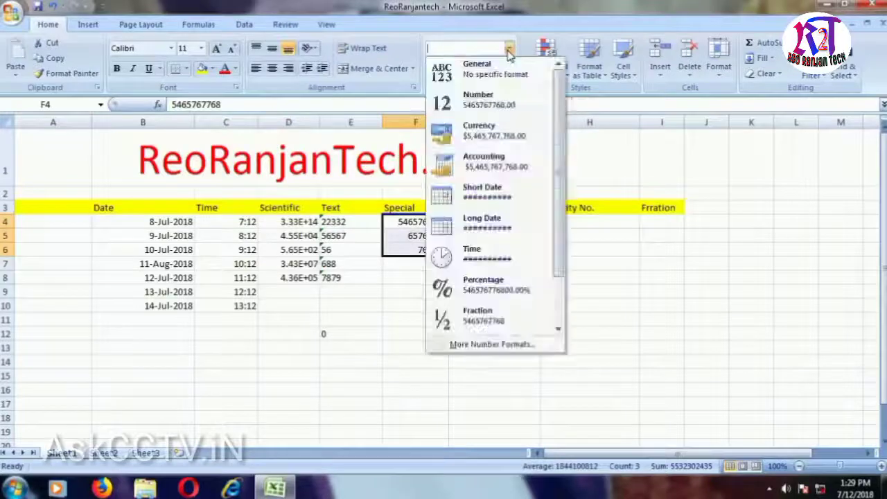
pyautogui.click(489, 344)
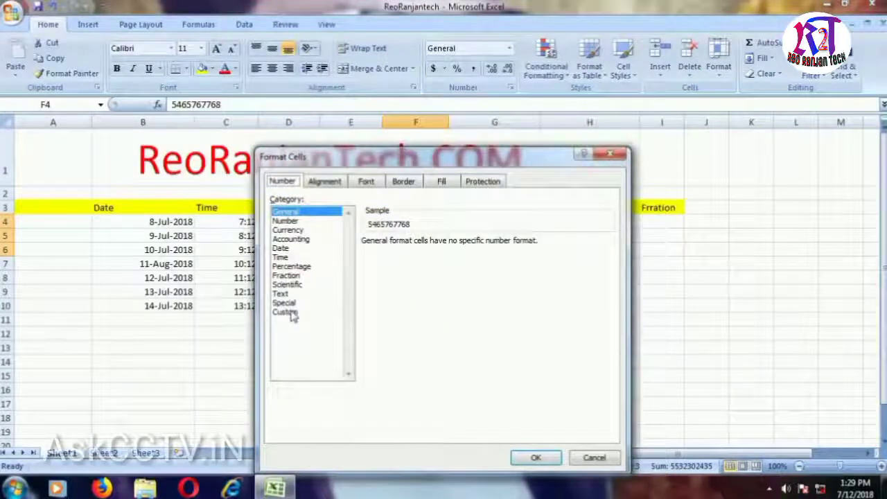
pyautogui.click(289, 304)
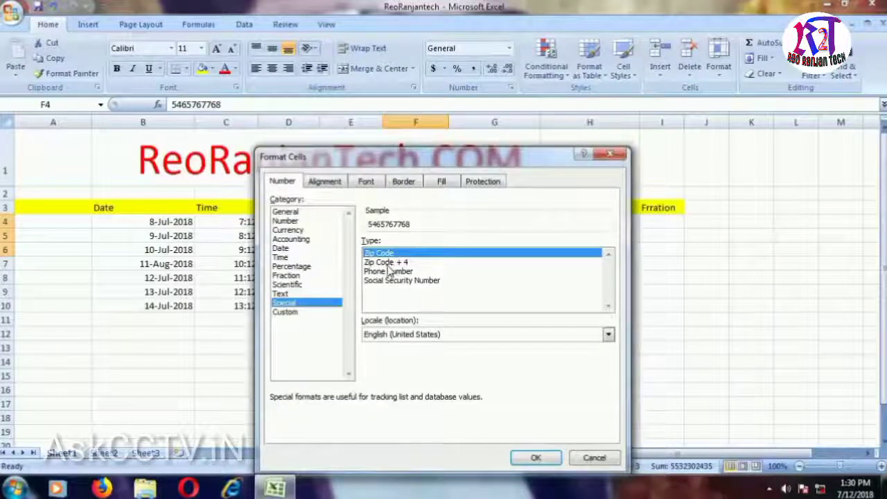
pyautogui.click(405, 262)
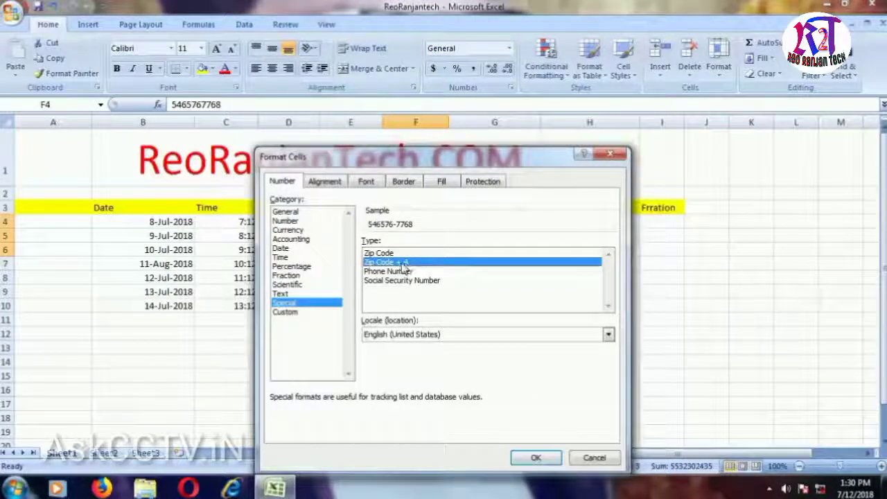
pyautogui.click(535, 457)
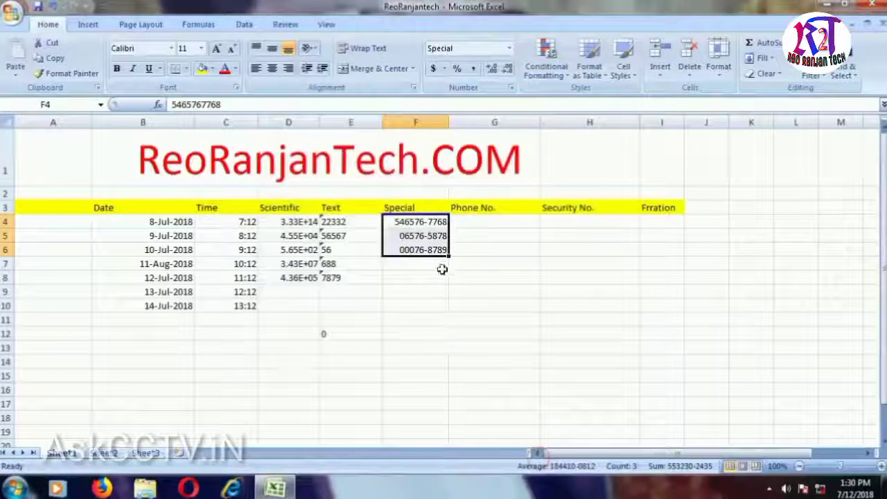
pyautogui.click(416, 264)
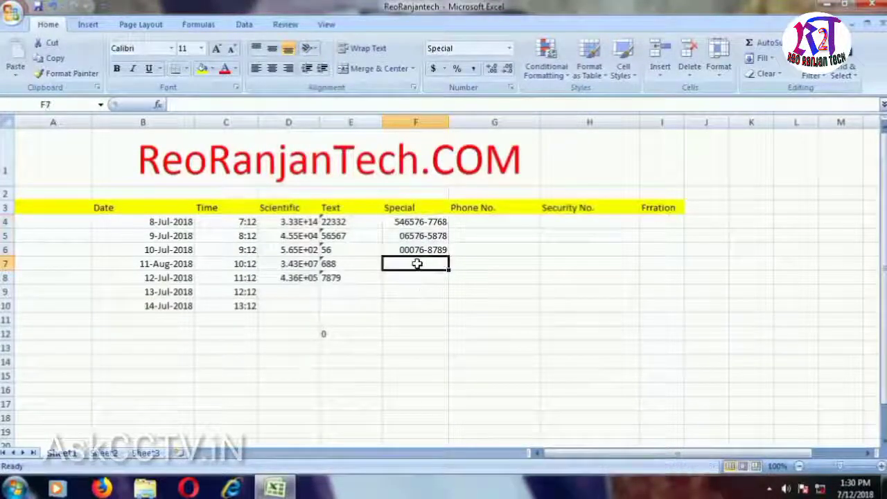
pyautogui.click(418, 223)
pyautogui.moveTo(417, 224); pyautogui.dragTo(424, 254)
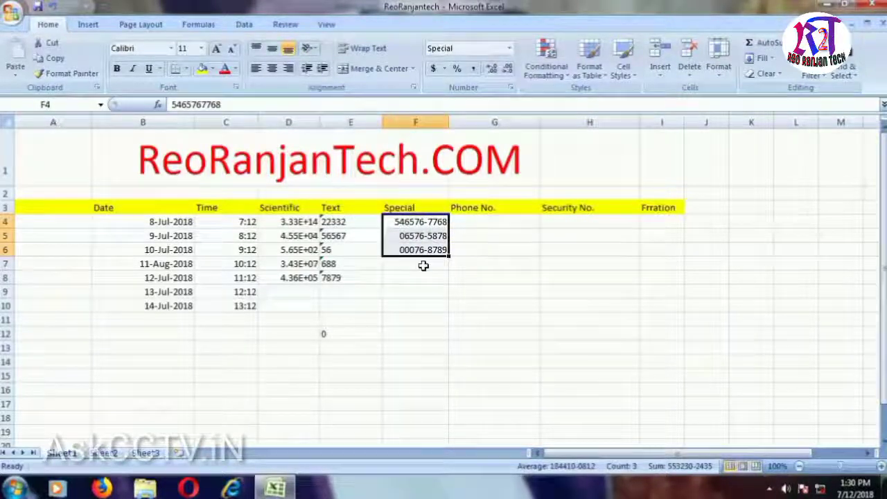
pyautogui.click(509, 48)
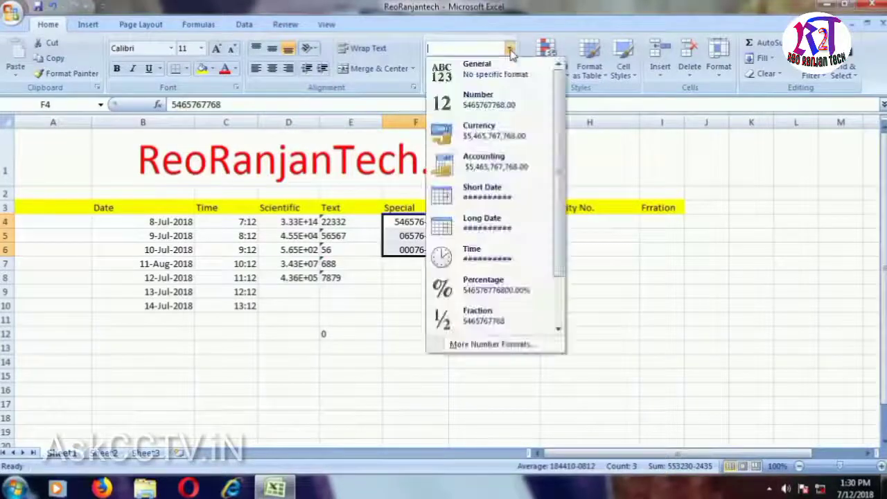
pyautogui.click(514, 345)
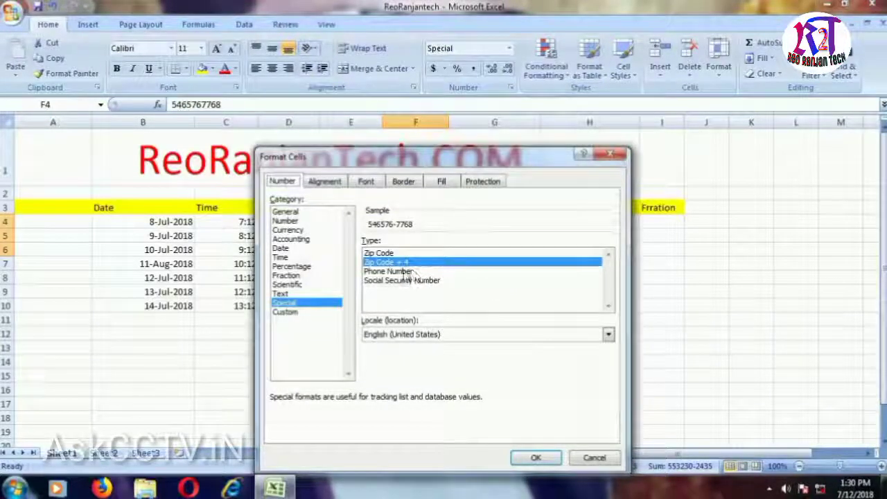
pyautogui.click(388, 272)
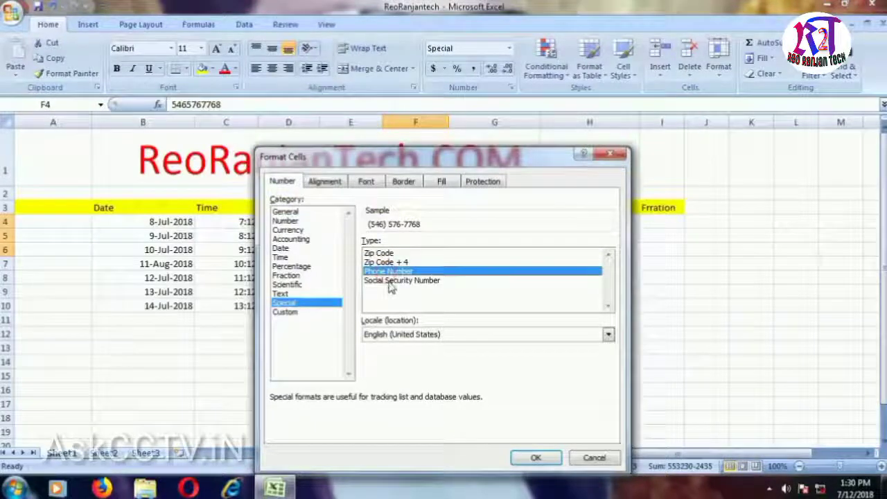
pyautogui.click(432, 286)
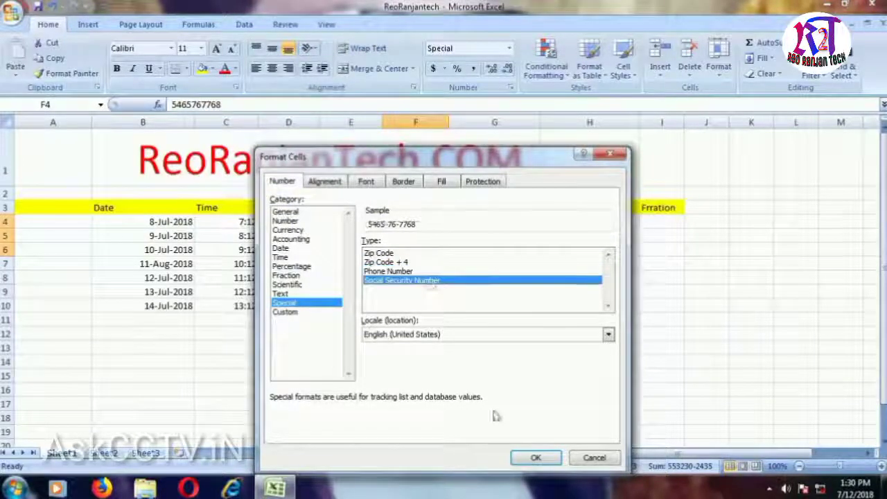
pyautogui.click(594, 458)
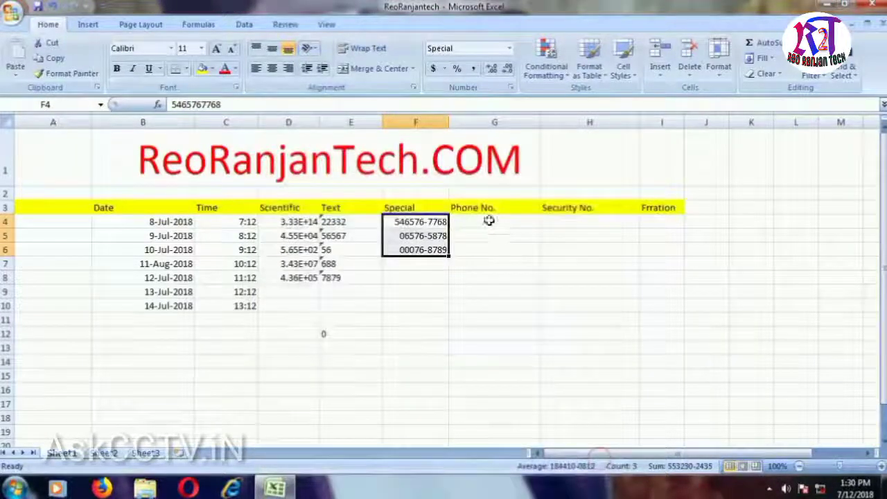
pyautogui.click(488, 221)
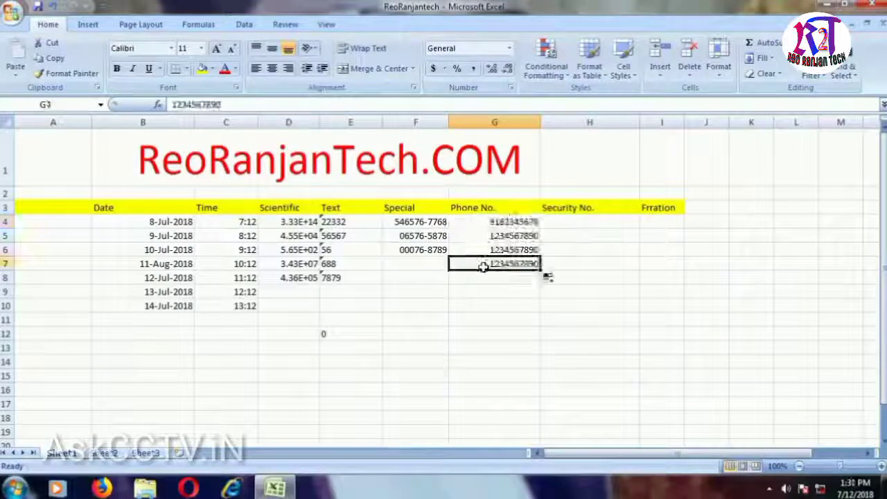
# - Apply the Special Phone Number format to the Phone No. cells G4:G7
pyautogui.moveTo(479, 222); pyautogui.dragTo(491, 263)
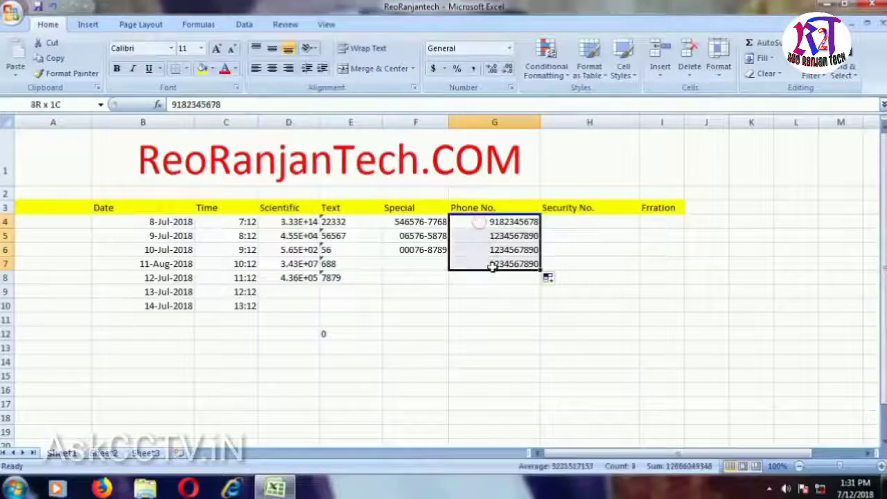
pyautogui.click(509, 49)
pyautogui.click(477, 346)
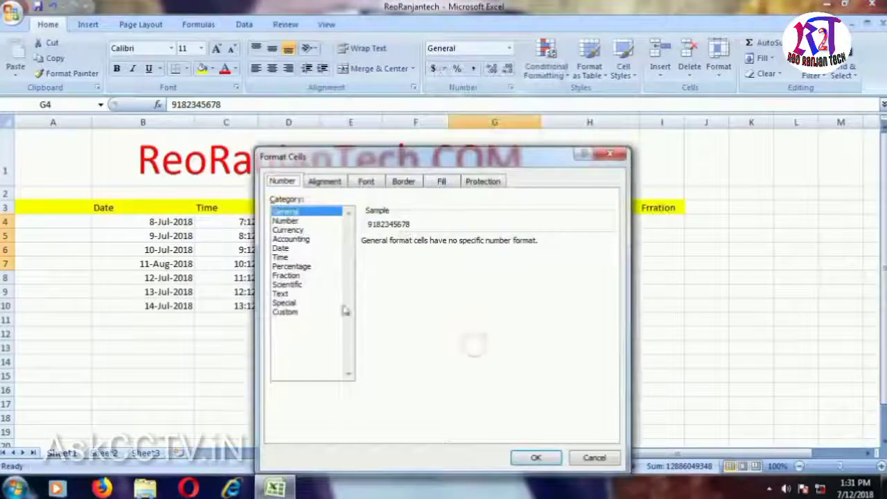
pyautogui.click(284, 303)
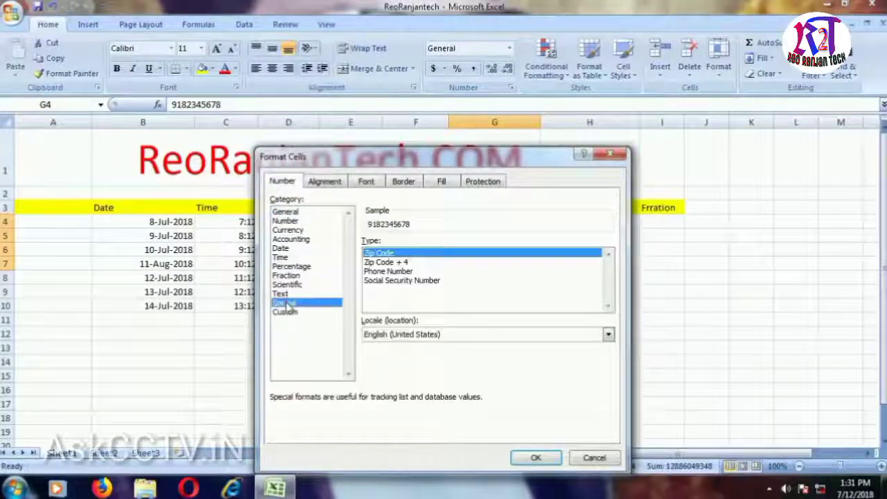
pyautogui.click(386, 272)
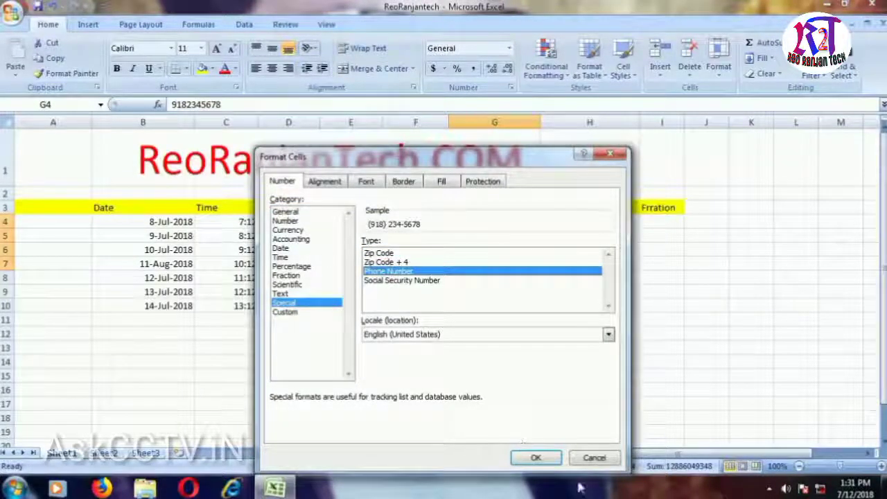
pyautogui.click(535, 457)
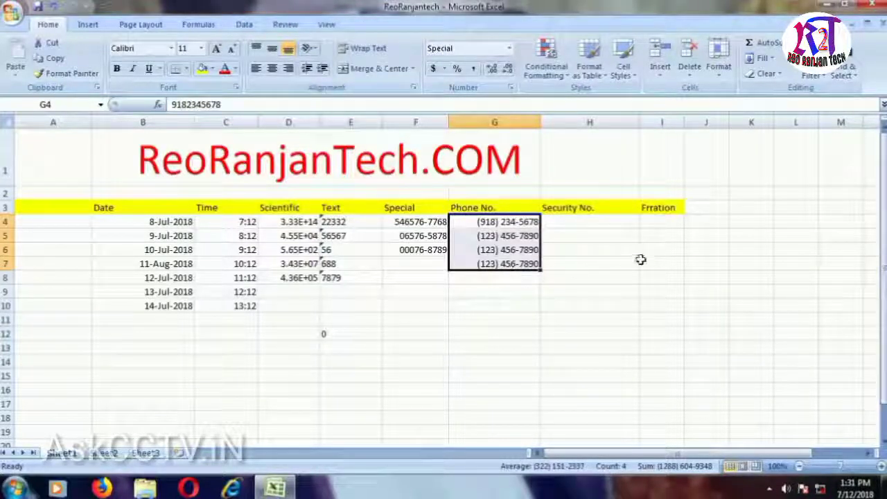
pyautogui.click(562, 226)
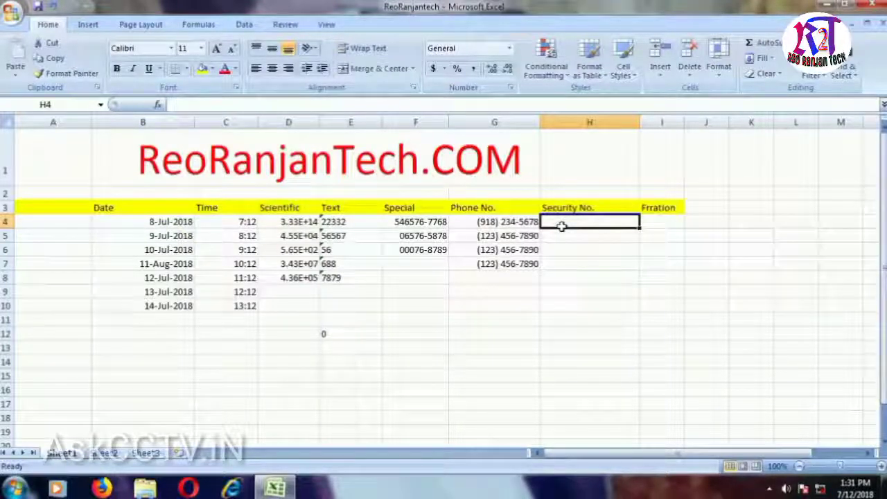
# - Enter a long number in H4, fill it down to H8, and apply Social Security Number format
pyautogui.write('1213243345465')
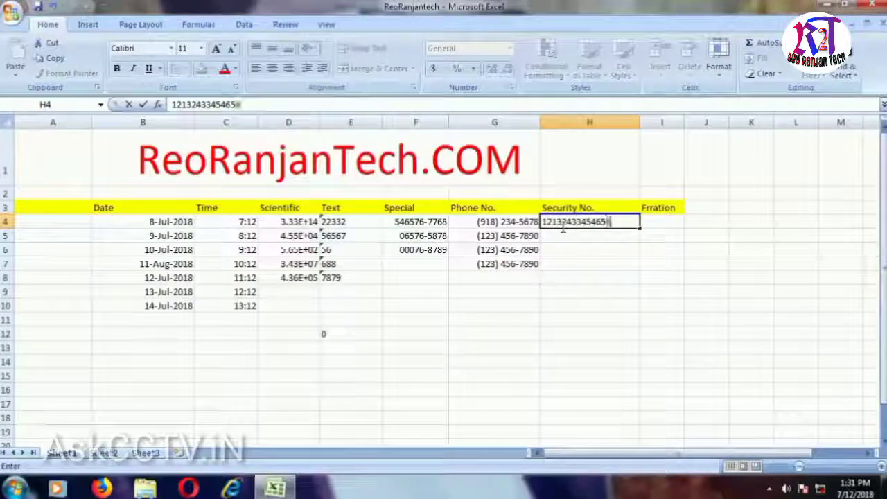
pyautogui.write('67878')
pyautogui.moveTo(600, 250); pyautogui.dragTo(638, 283)
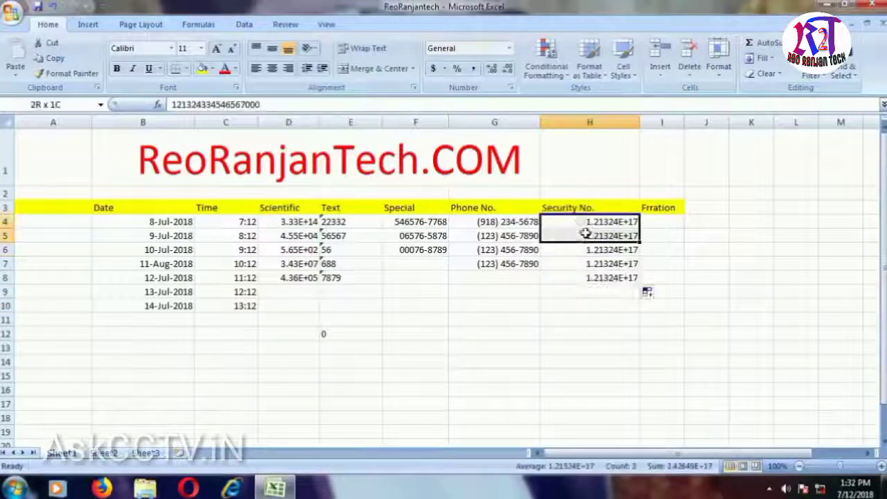
pyautogui.click(510, 47)
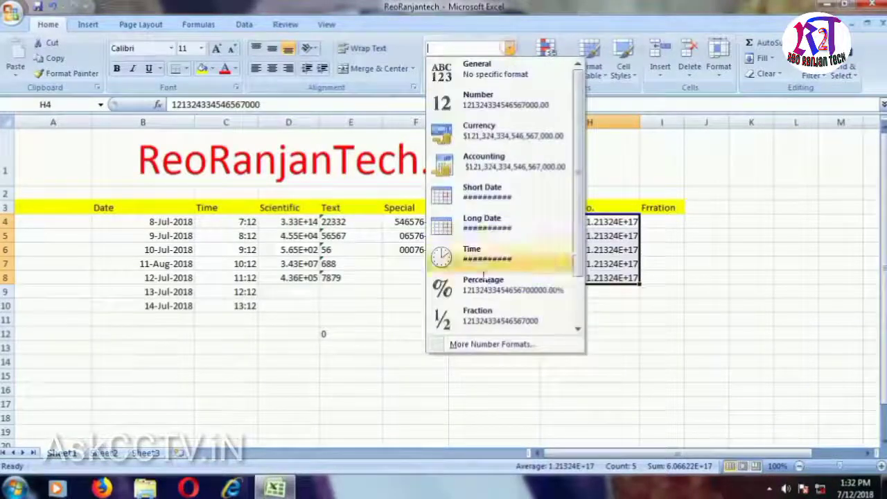
pyautogui.click(495, 343)
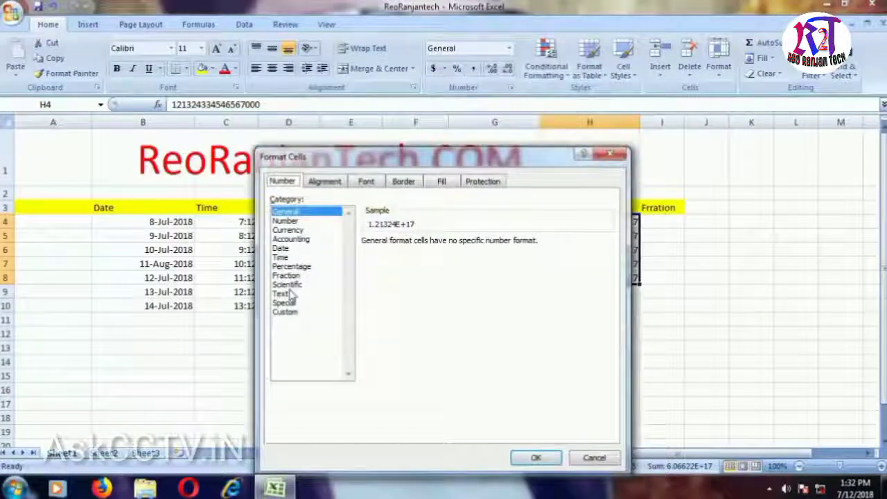
pyautogui.click(286, 304)
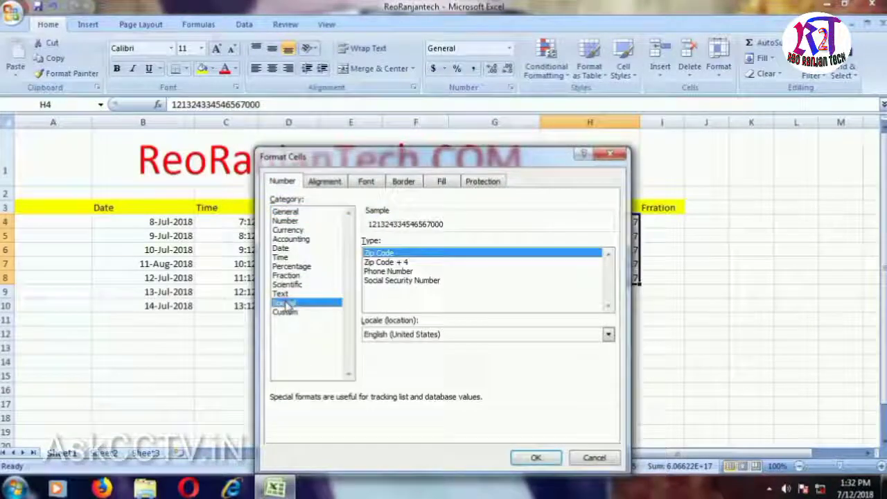
pyautogui.click(391, 281)
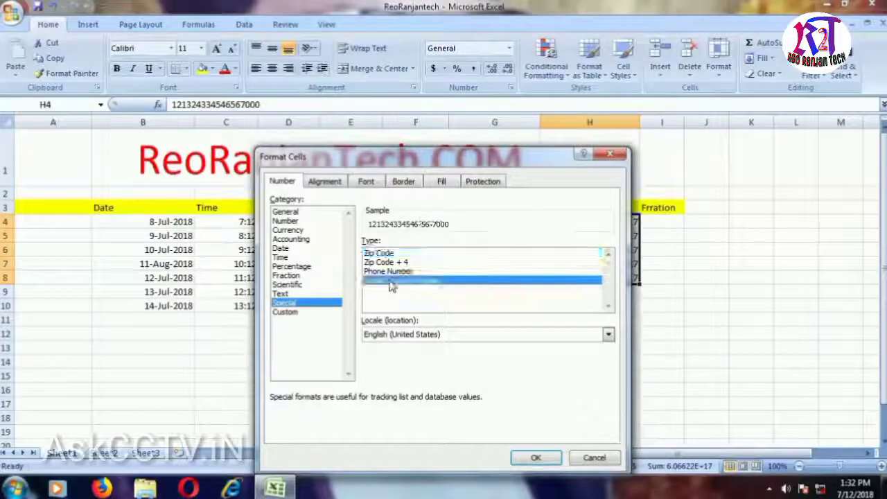
pyautogui.click(533, 459)
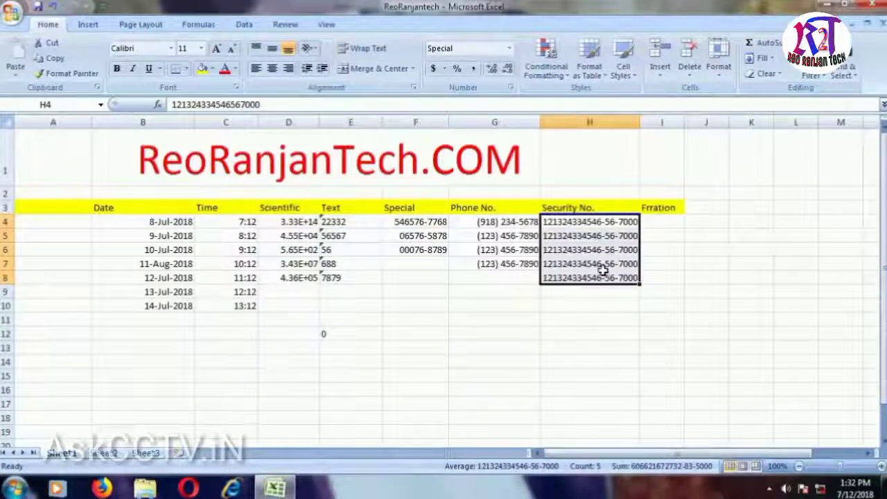
# - Widen the Frration column and enter 0.3, 1.9 and 1.6 in I4:I6
pyautogui.click(590, 306)
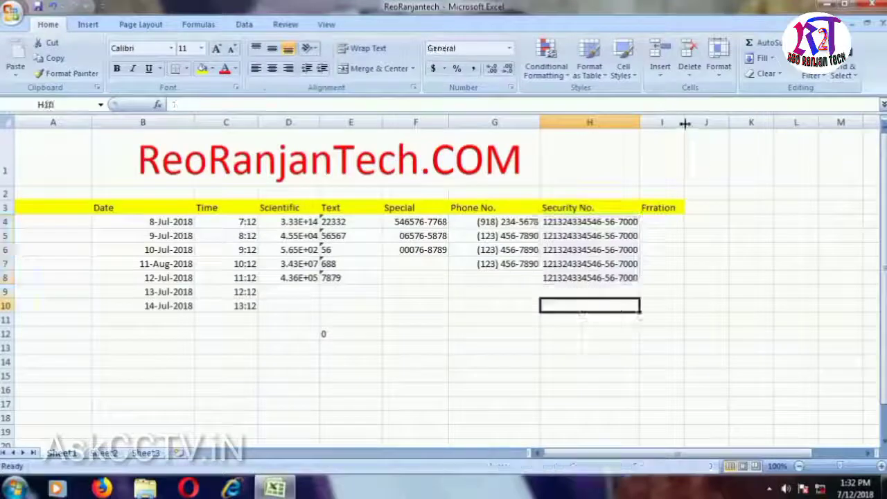
pyautogui.moveTo(684, 122); pyautogui.dragTo(696, 123)
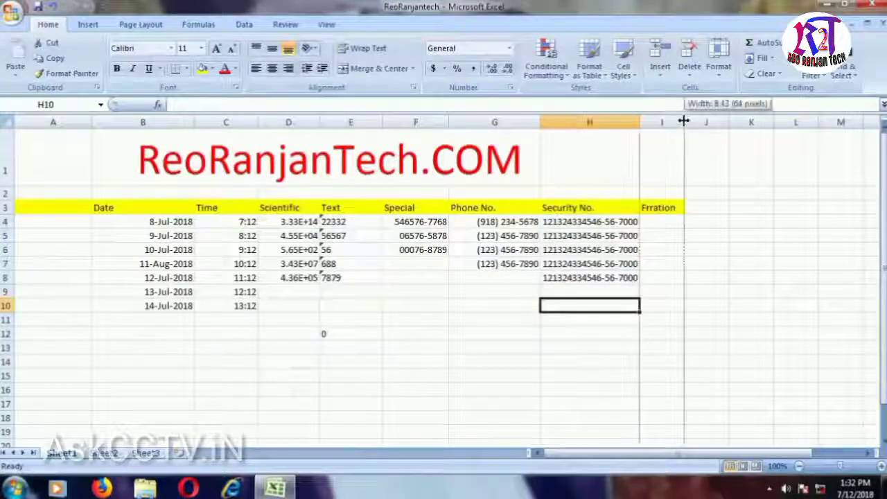
pyautogui.click(675, 223)
pyautogui.doubleClick(677, 222)
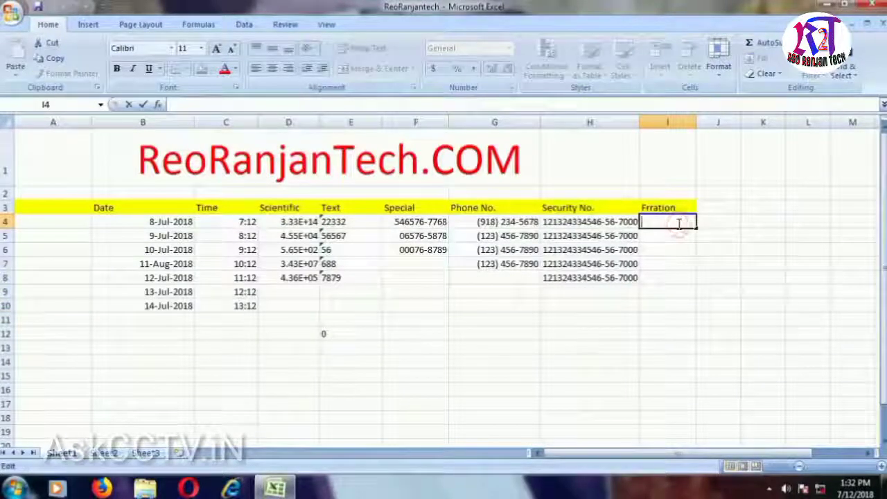
pyautogui.write('0.3 1.9 1.6')
pyautogui.click(660, 265)
pyautogui.click(655, 221)
# - Format I4:I6 as Fraction 'As halves', showing 1/2, 2 and 1 1/2
pyautogui.moveTo(656, 220); pyautogui.dragTo(655, 247)
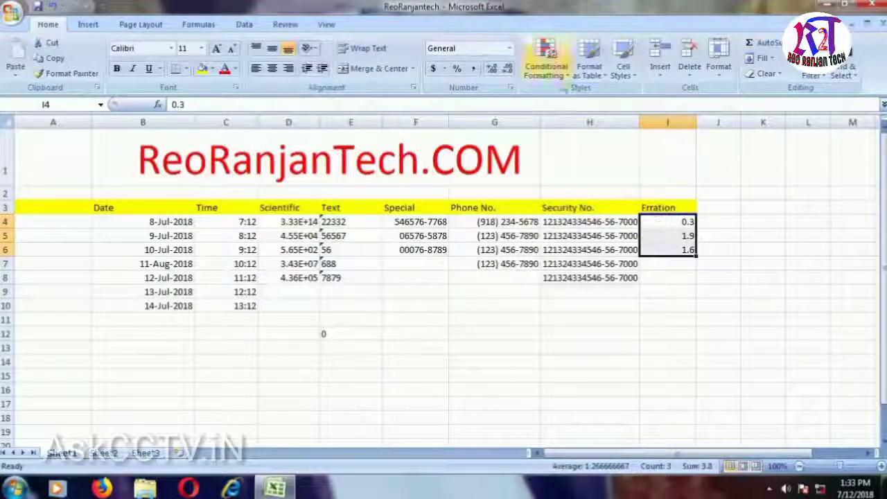
pyautogui.click(509, 48)
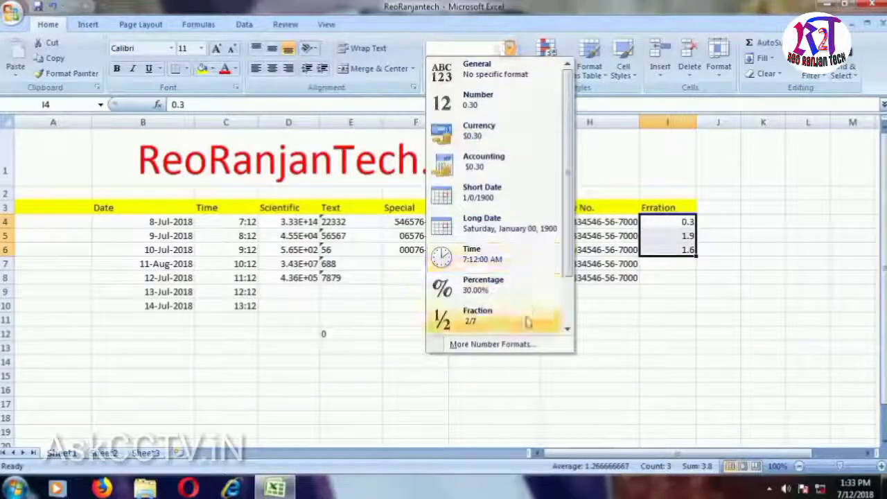
pyautogui.click(524, 345)
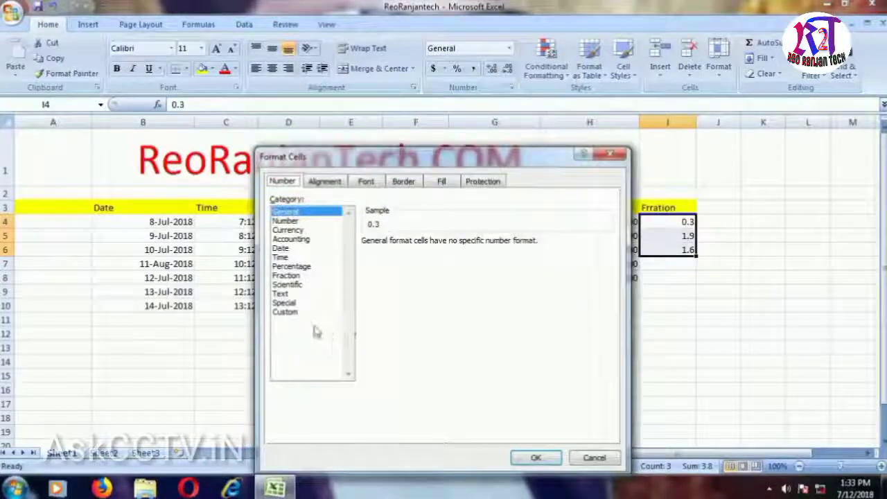
pyautogui.click(300, 276)
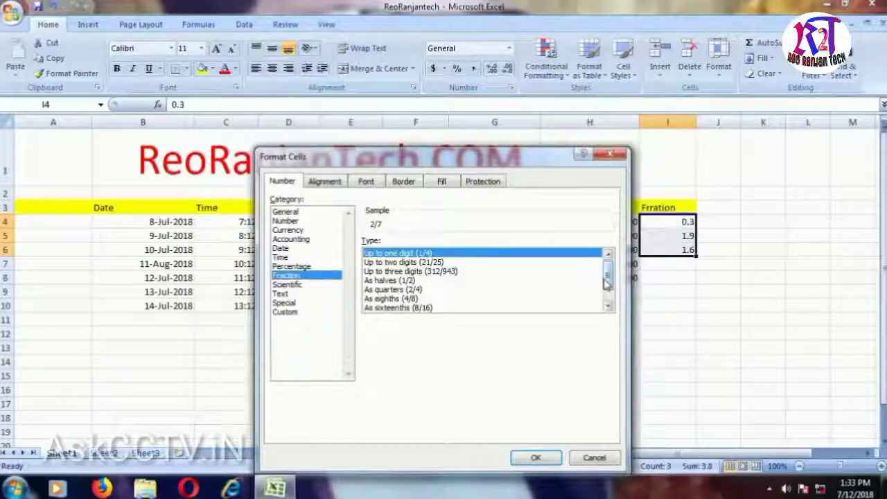
pyautogui.moveTo(606, 281); pyautogui.dragTo(606, 290)
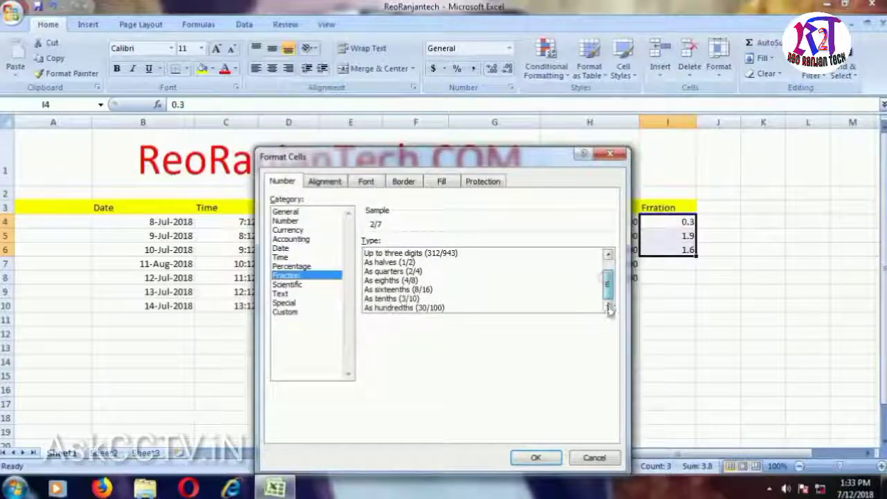
pyautogui.click(408, 253)
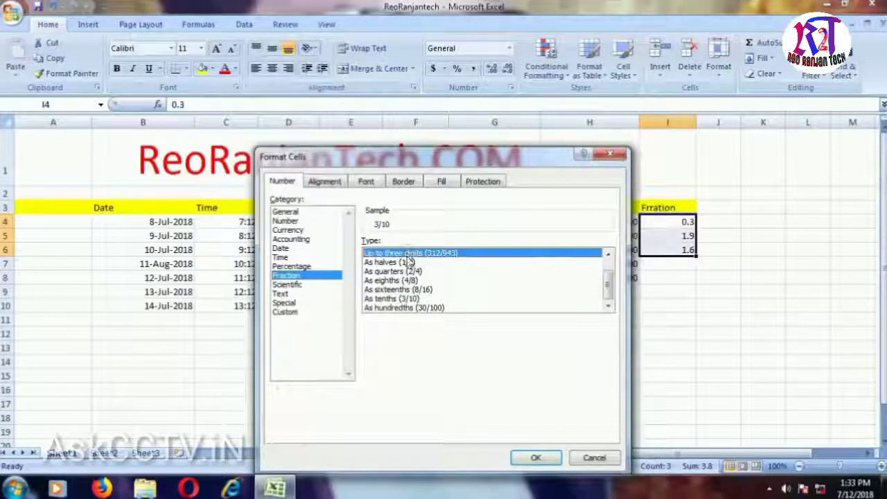
pyautogui.click(405, 261)
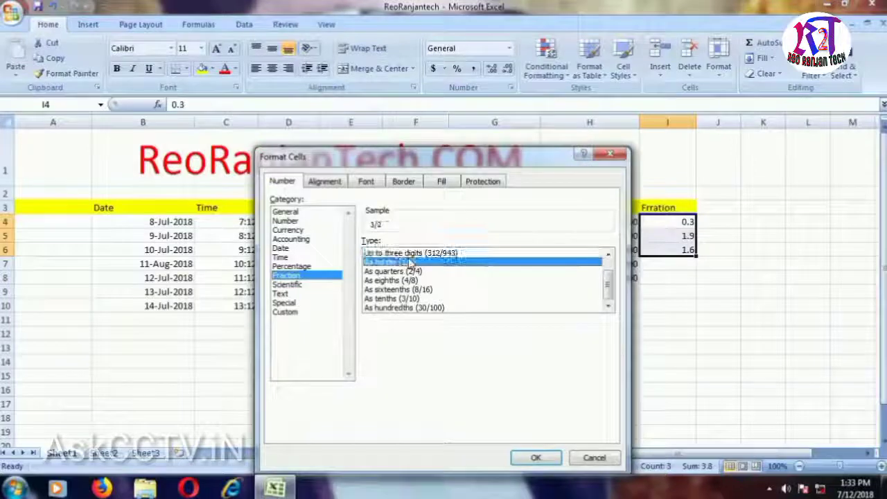
pyautogui.click(536, 457)
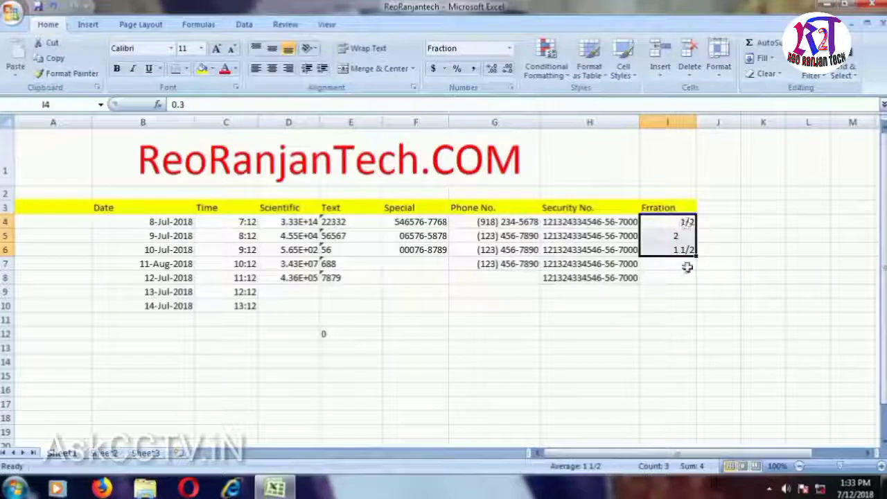
pyautogui.click(686, 268)
pyautogui.moveTo(673, 220); pyautogui.dragTo(687, 246)
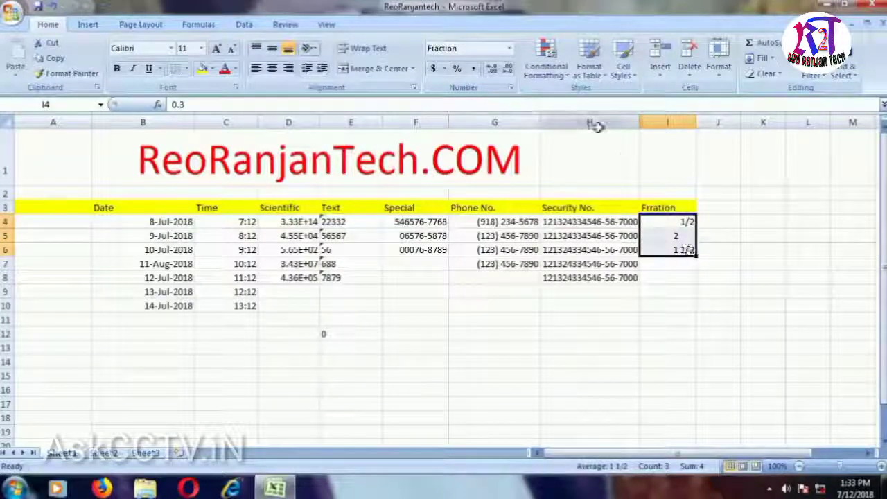
# - Switch I4:I6 to the 'Up to one digit' fraction format, showing 2/7, 1 8/9, 1 3/5
pyautogui.click(509, 48)
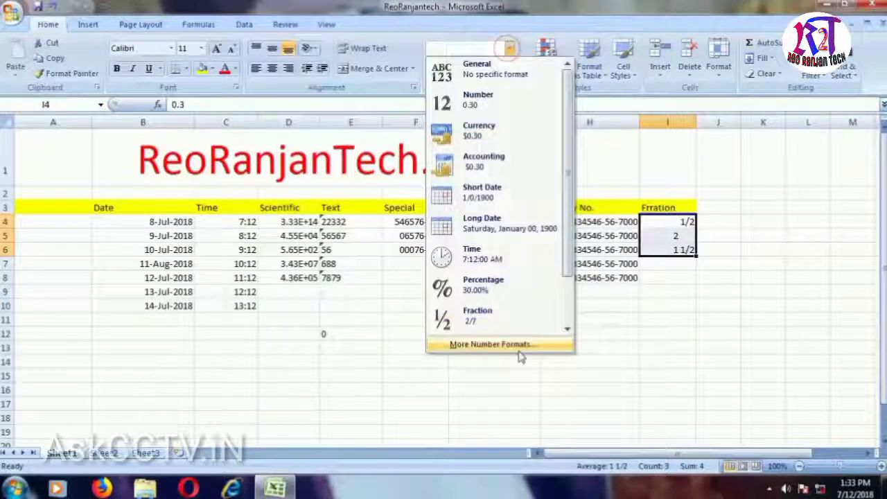
pyautogui.click(519, 350)
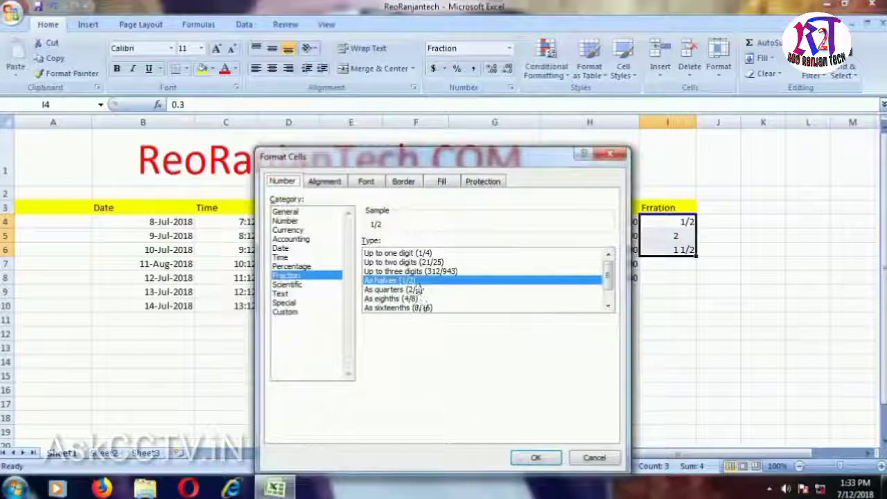
pyautogui.click(422, 253)
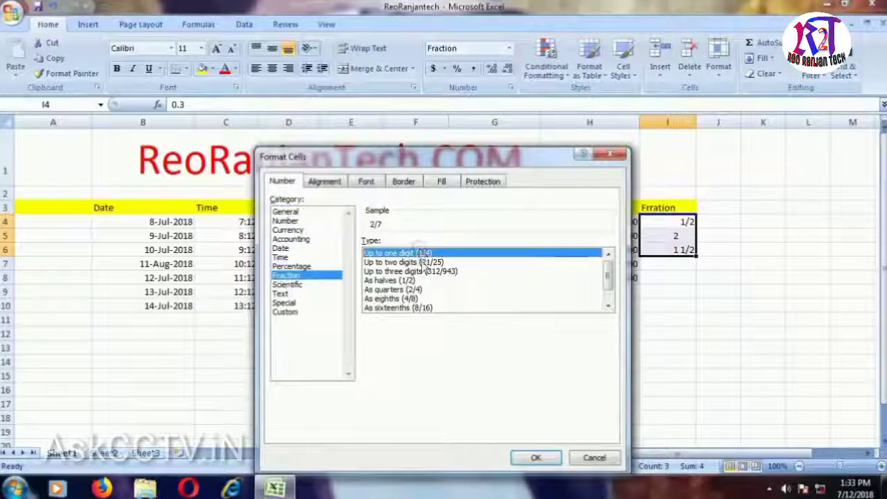
pyautogui.click(535, 459)
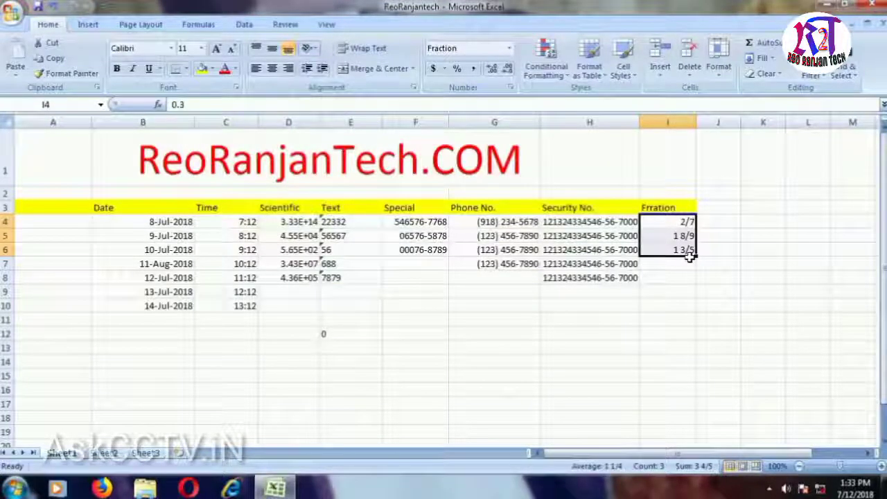
pyautogui.click(667, 318)
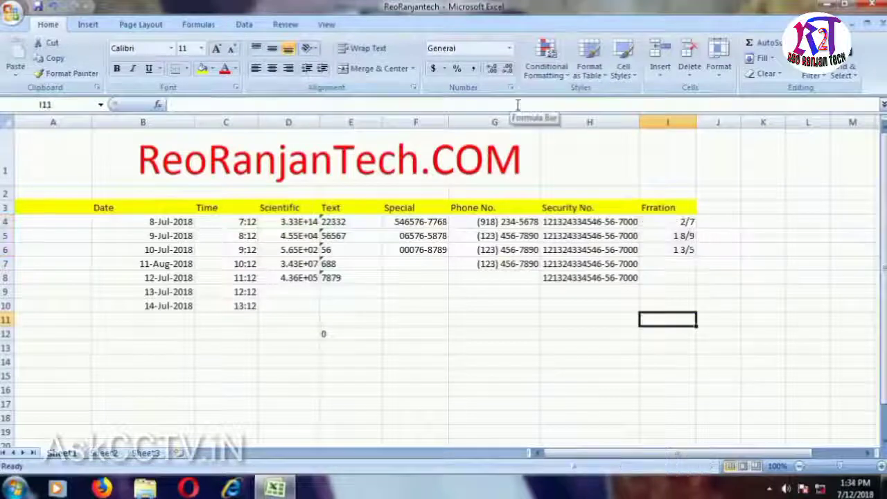